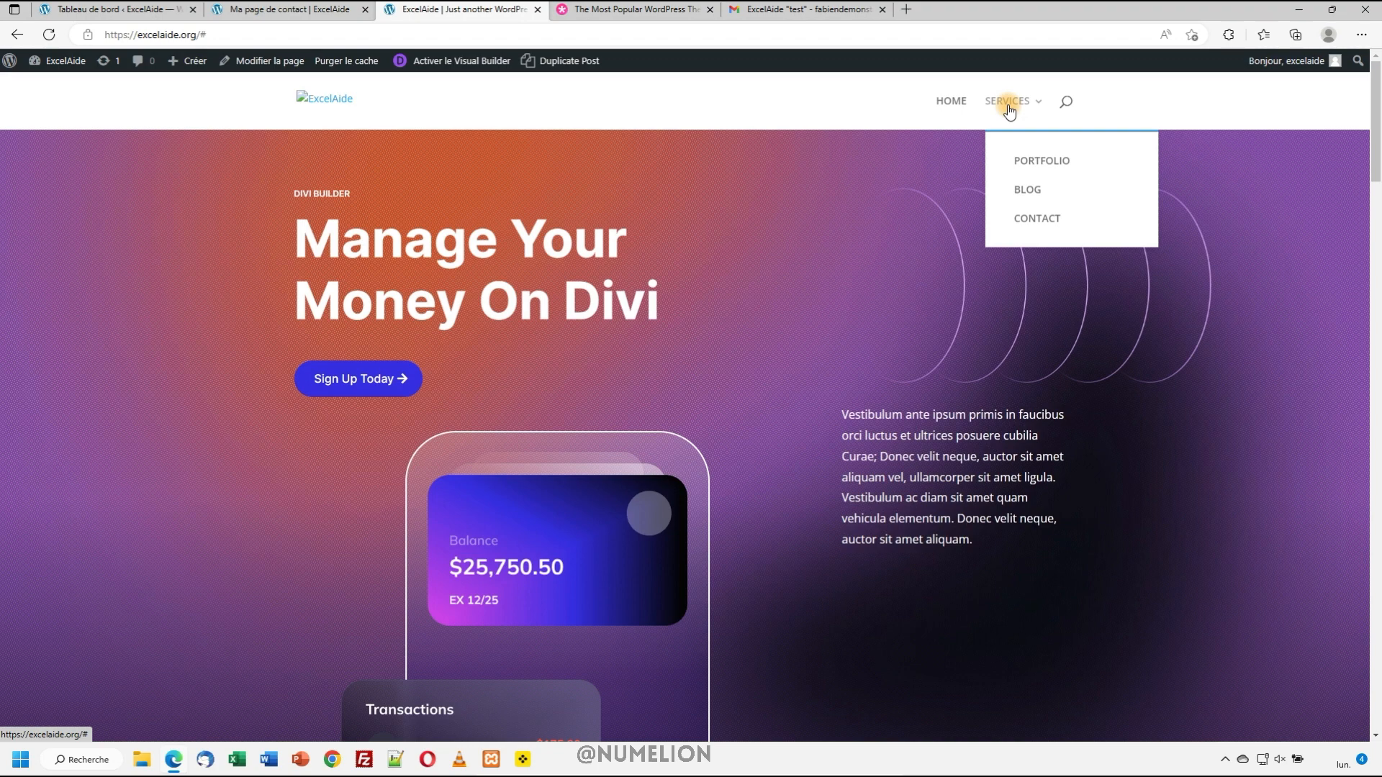
# Open the site's menu editor and look through the full page list, the page search and the most recent pages
pyautogui.click(114, 10)
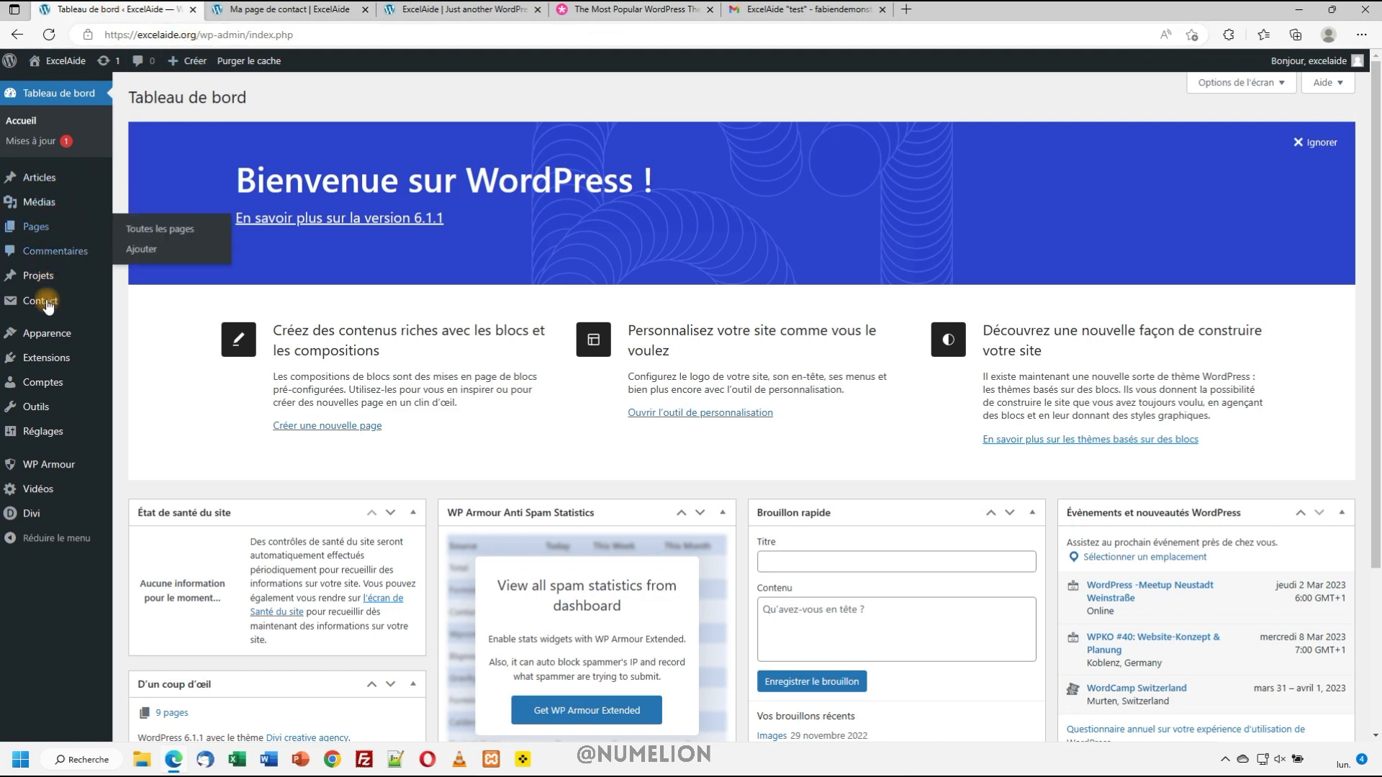
pyautogui.click(147, 397)
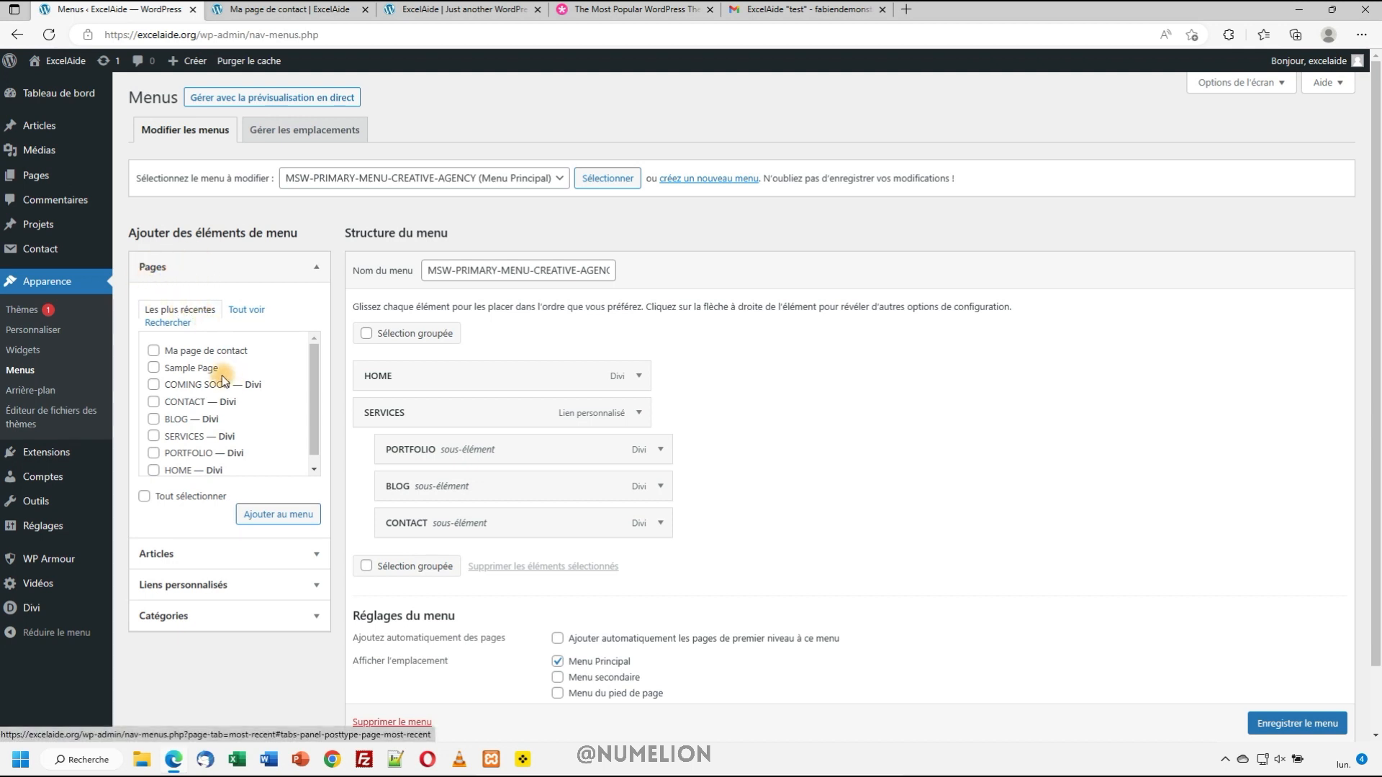
pyautogui.click(233, 311)
pyautogui.scroll(-2, 232, 382)
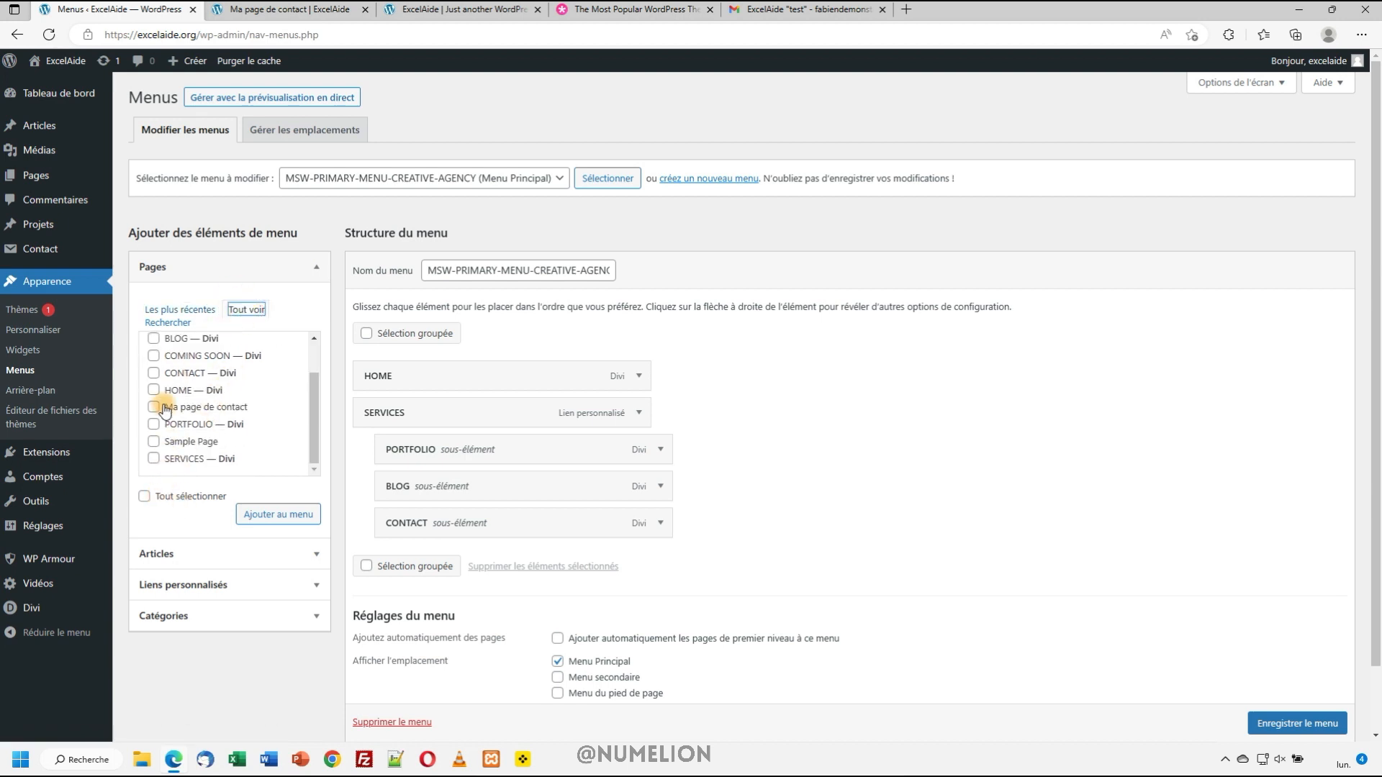
pyautogui.click(160, 323)
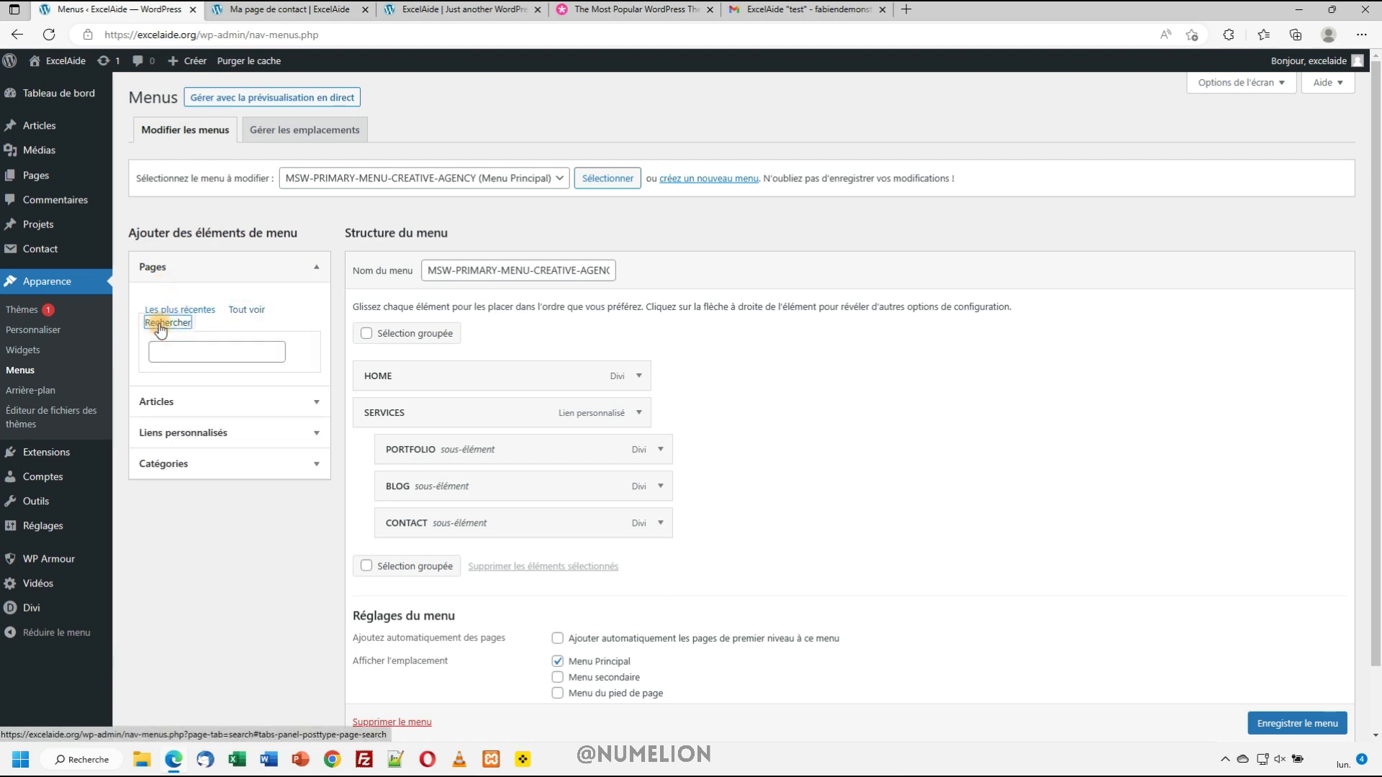
pyautogui.click(180, 348)
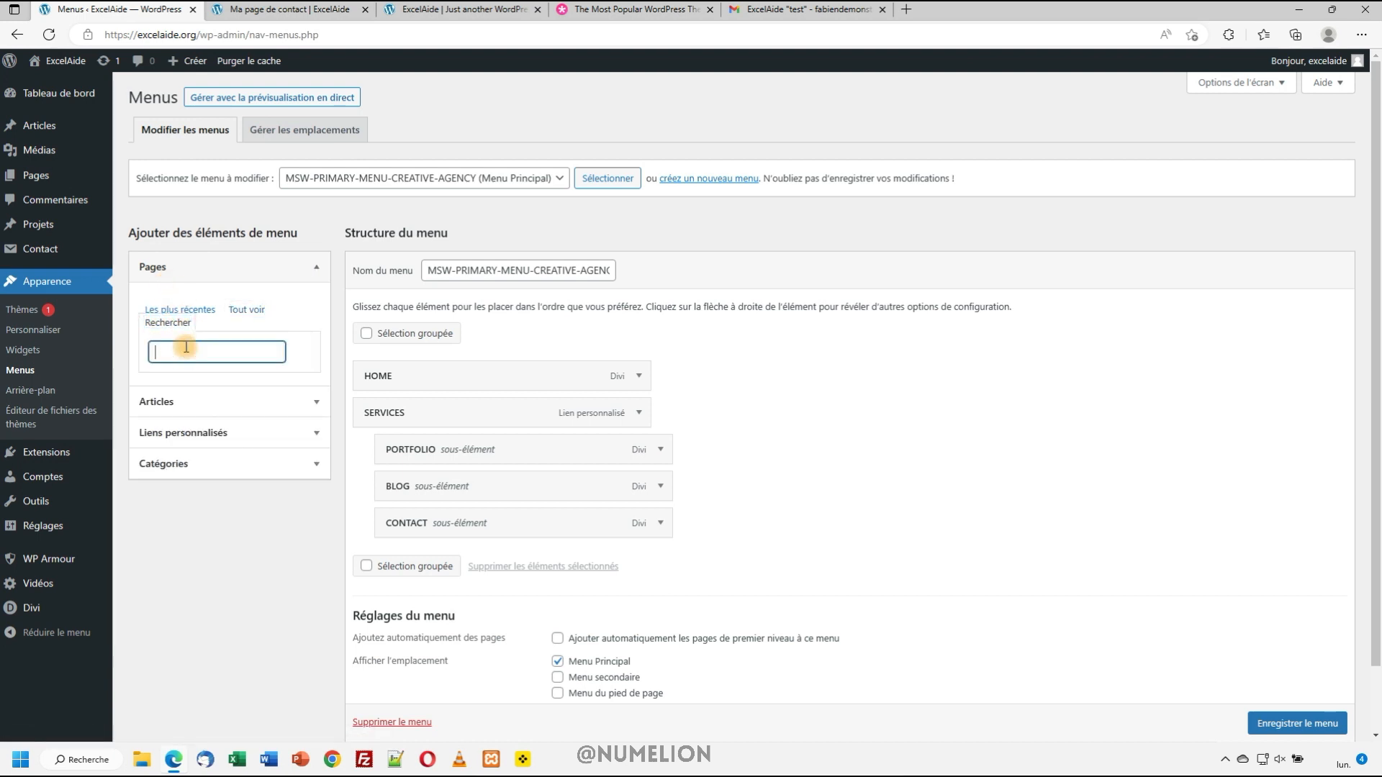
pyautogui.click(184, 310)
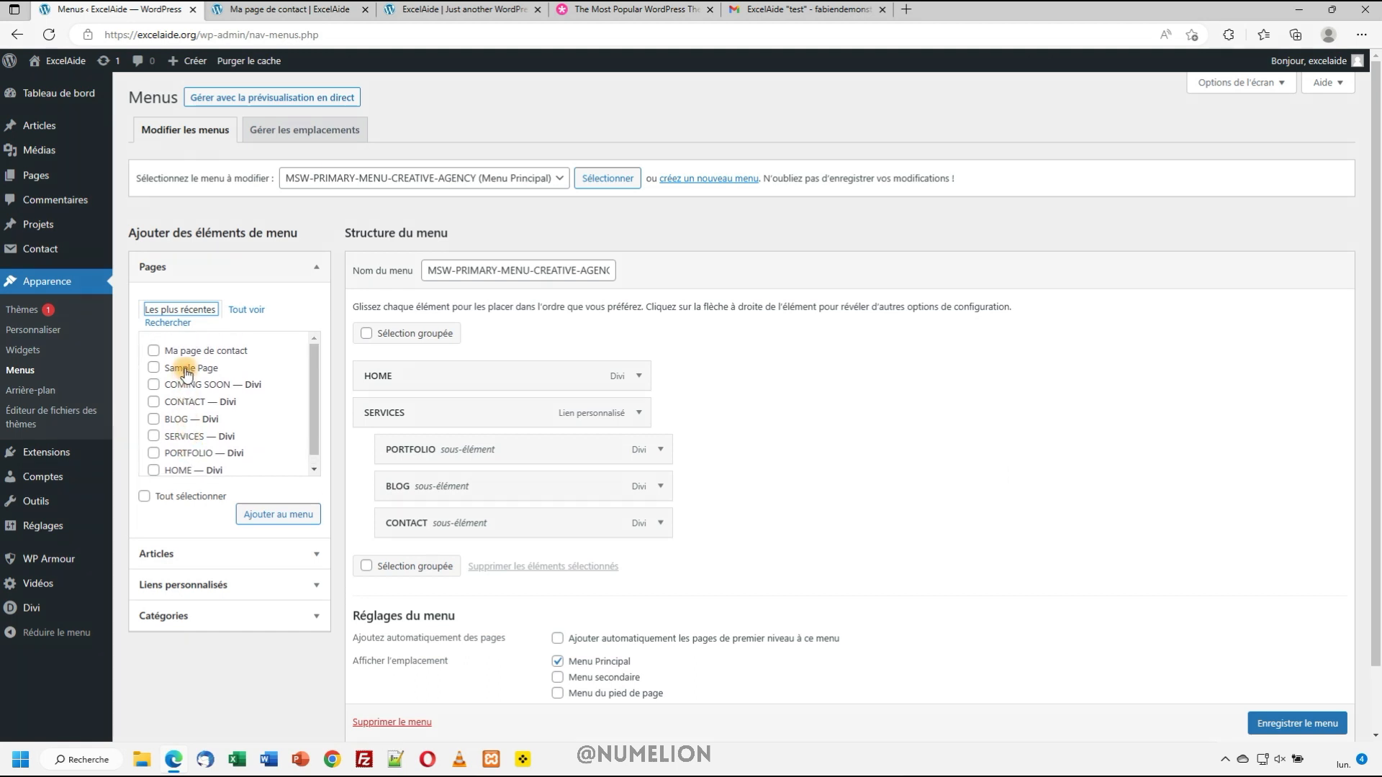
# Add only the "Ma page de contact" page to the primary menu
pyautogui.click(202, 351)
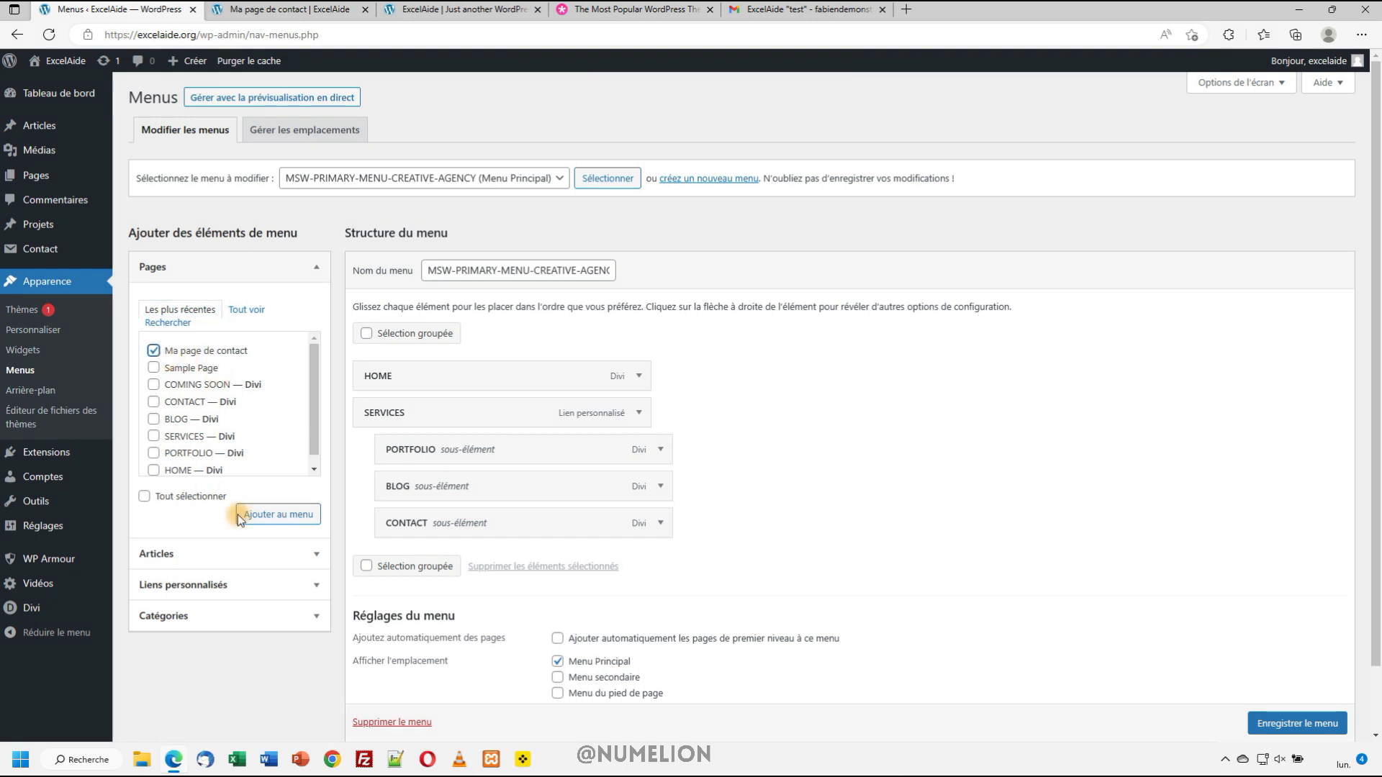
pyautogui.click(154, 368)
pyautogui.click(154, 385)
pyautogui.click(154, 368)
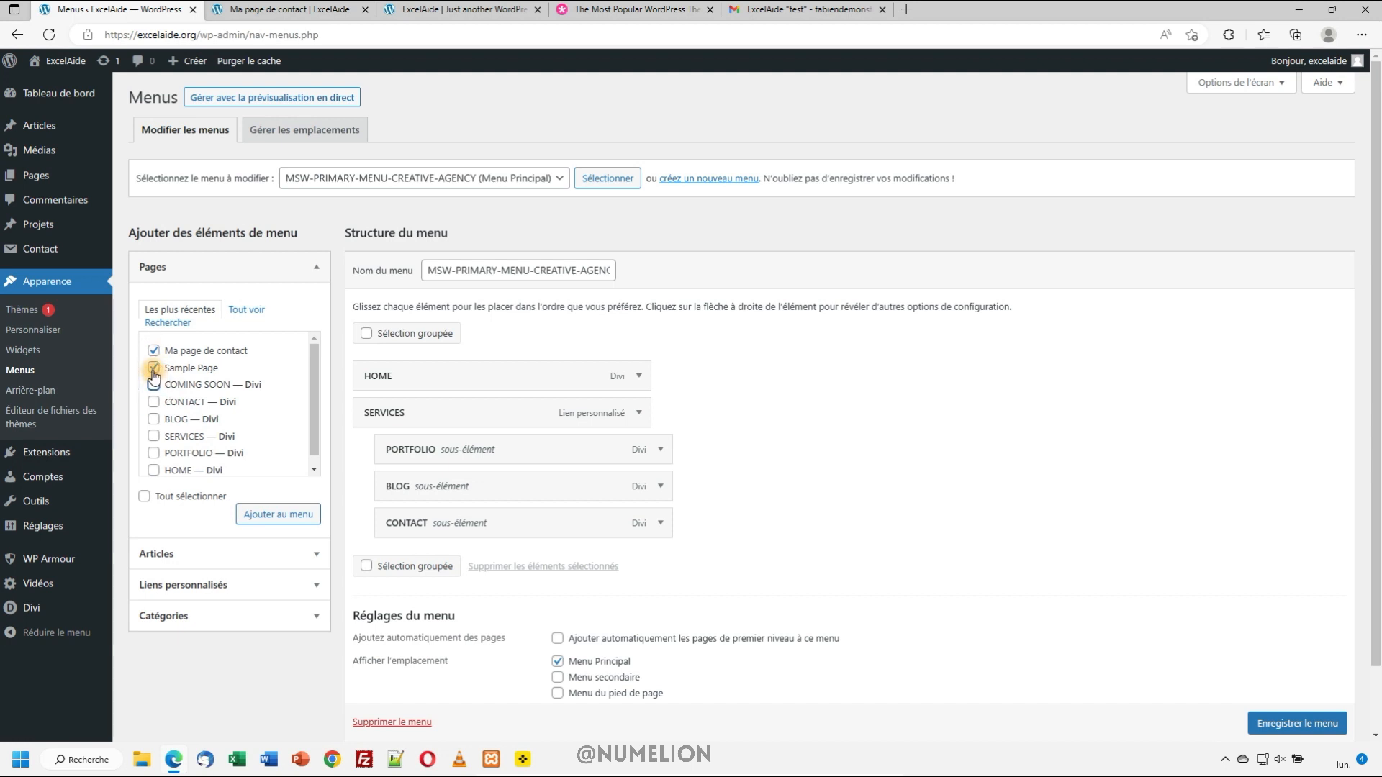
pyautogui.click(271, 522)
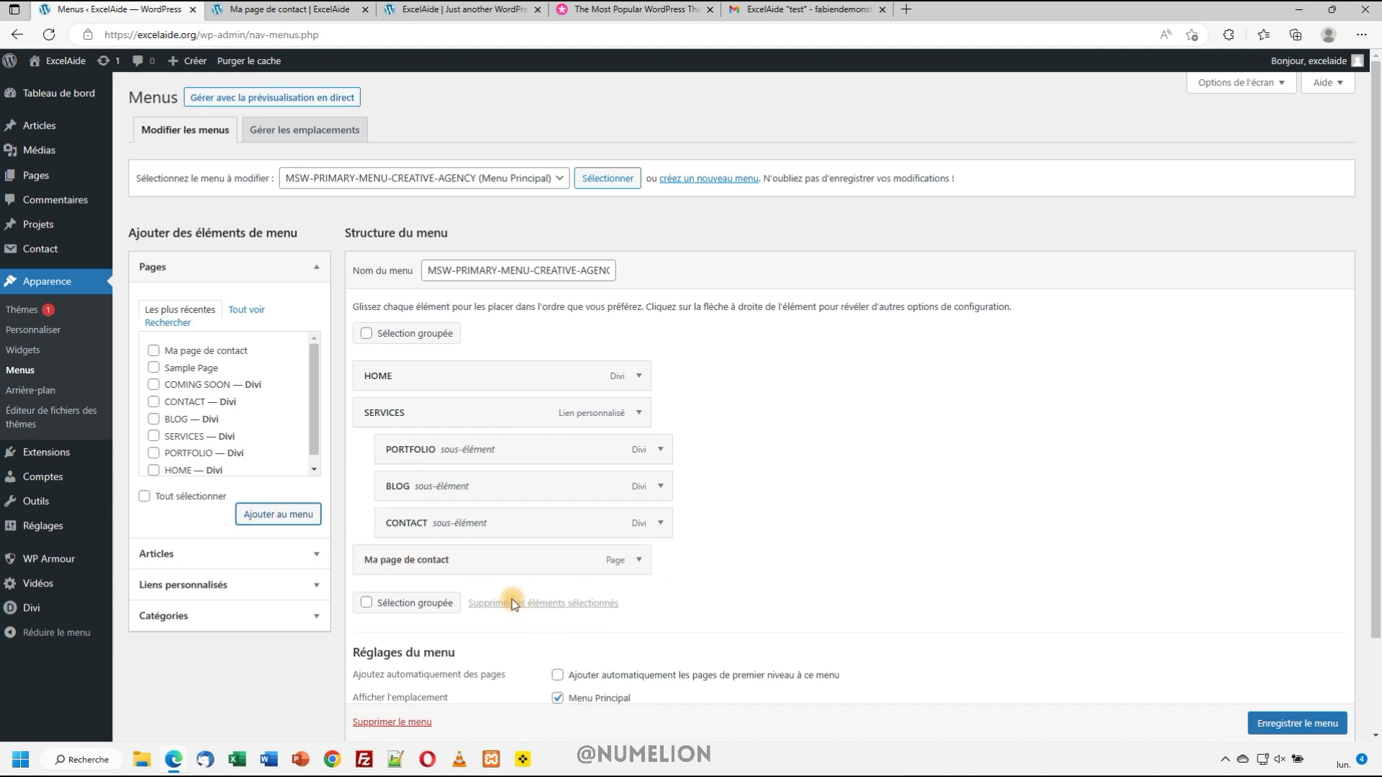
# Place the "Ma page de contact" item between HOME and SERVICES at top level and save the menu
pyautogui.moveTo(451, 560); pyautogui.dragTo(488, 426)
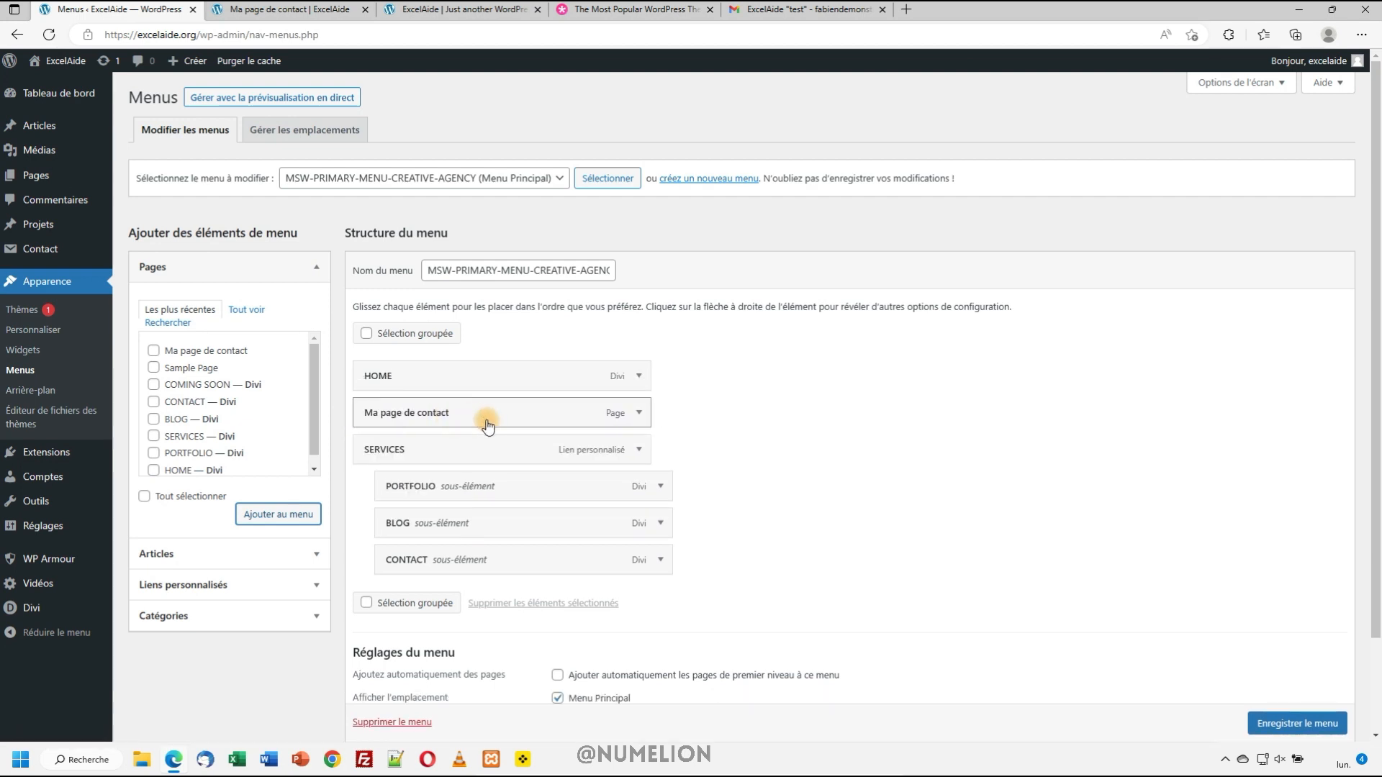
pyautogui.click(638, 413)
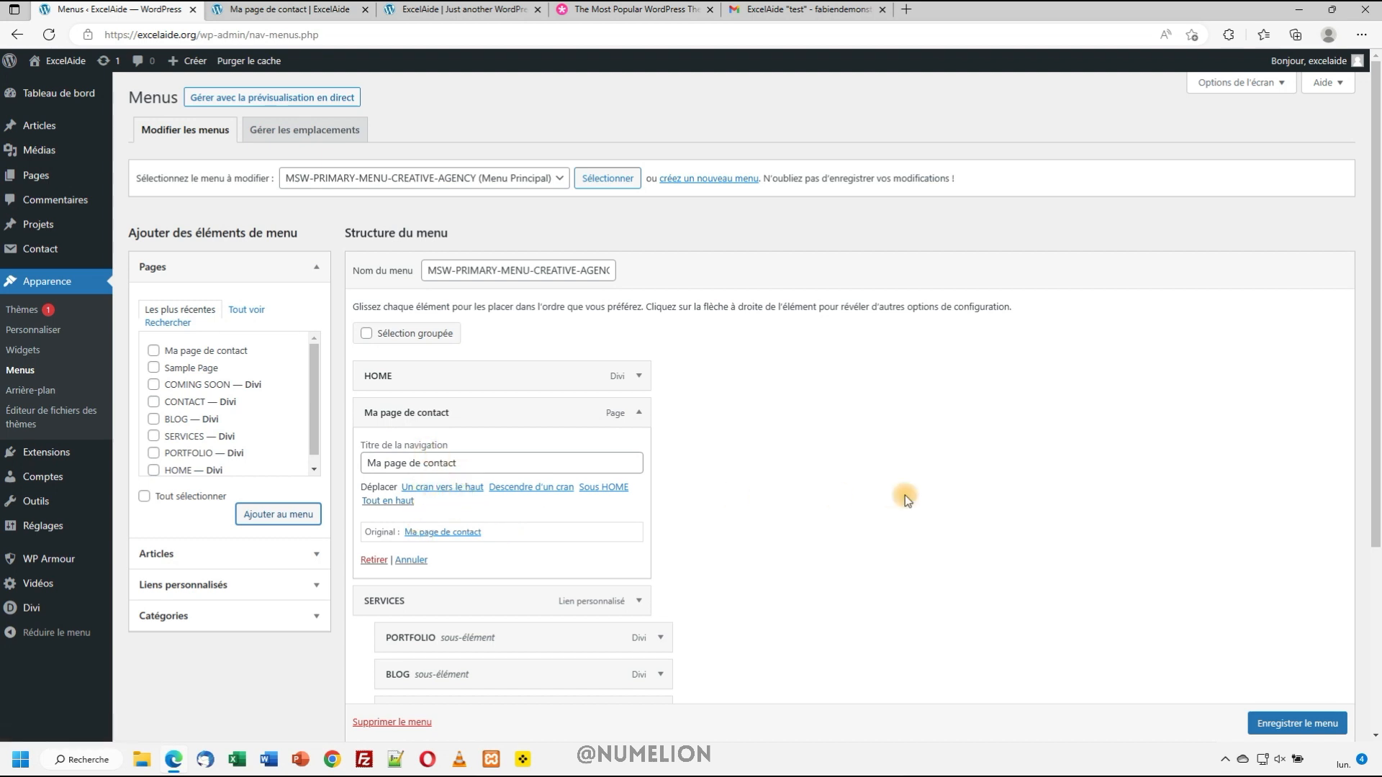
pyautogui.scroll(-1, 1257, 702)
pyautogui.click(1296, 724)
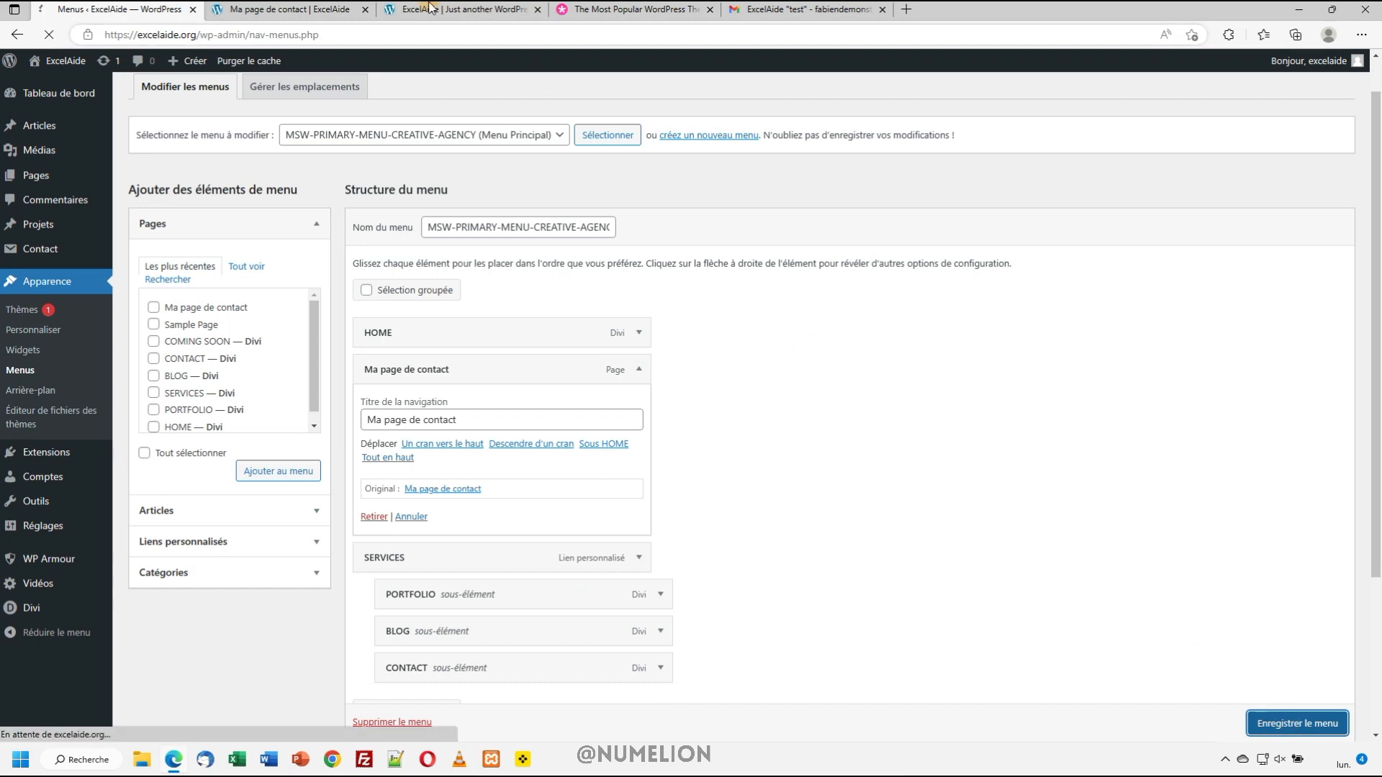
# View the public site and follow the "Ma page de contact" link in its navigation
pyautogui.click(460, 9)
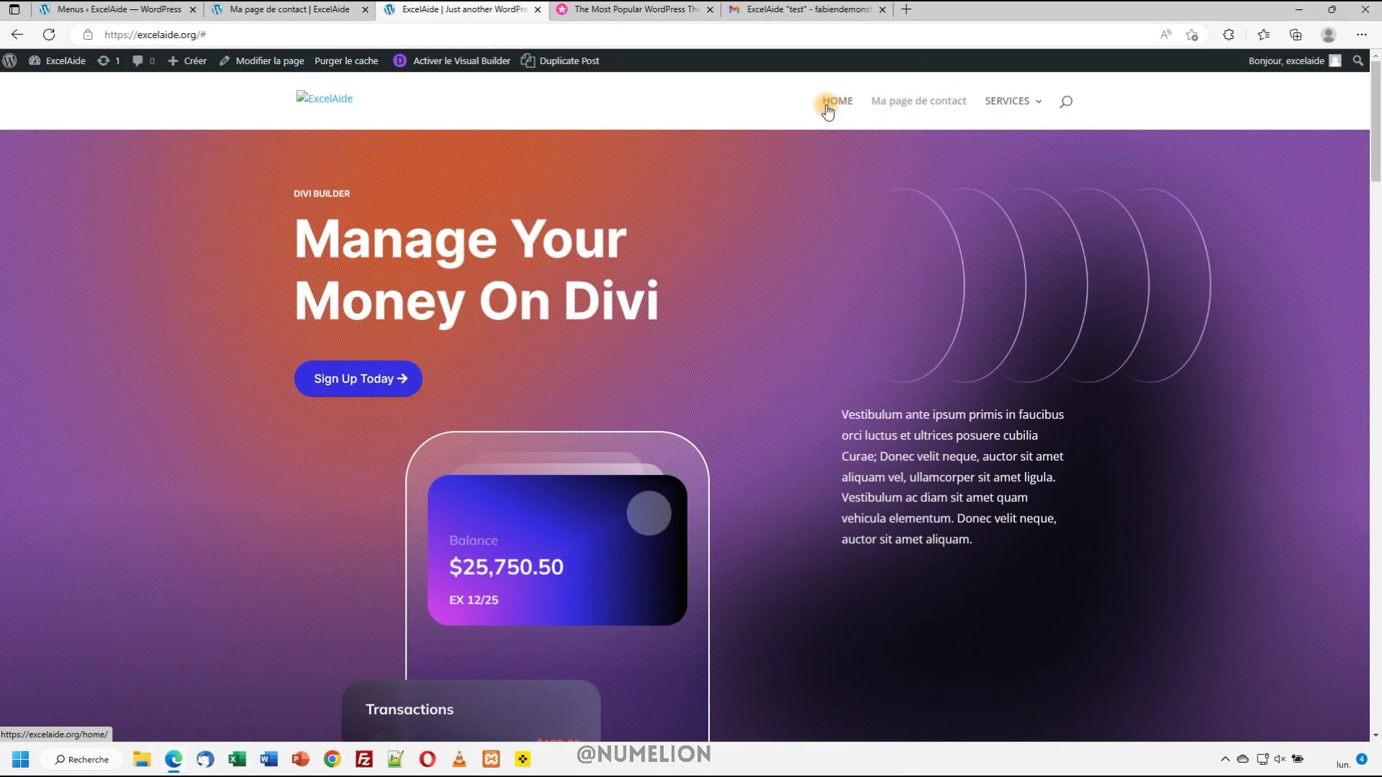
pyautogui.click(914, 102)
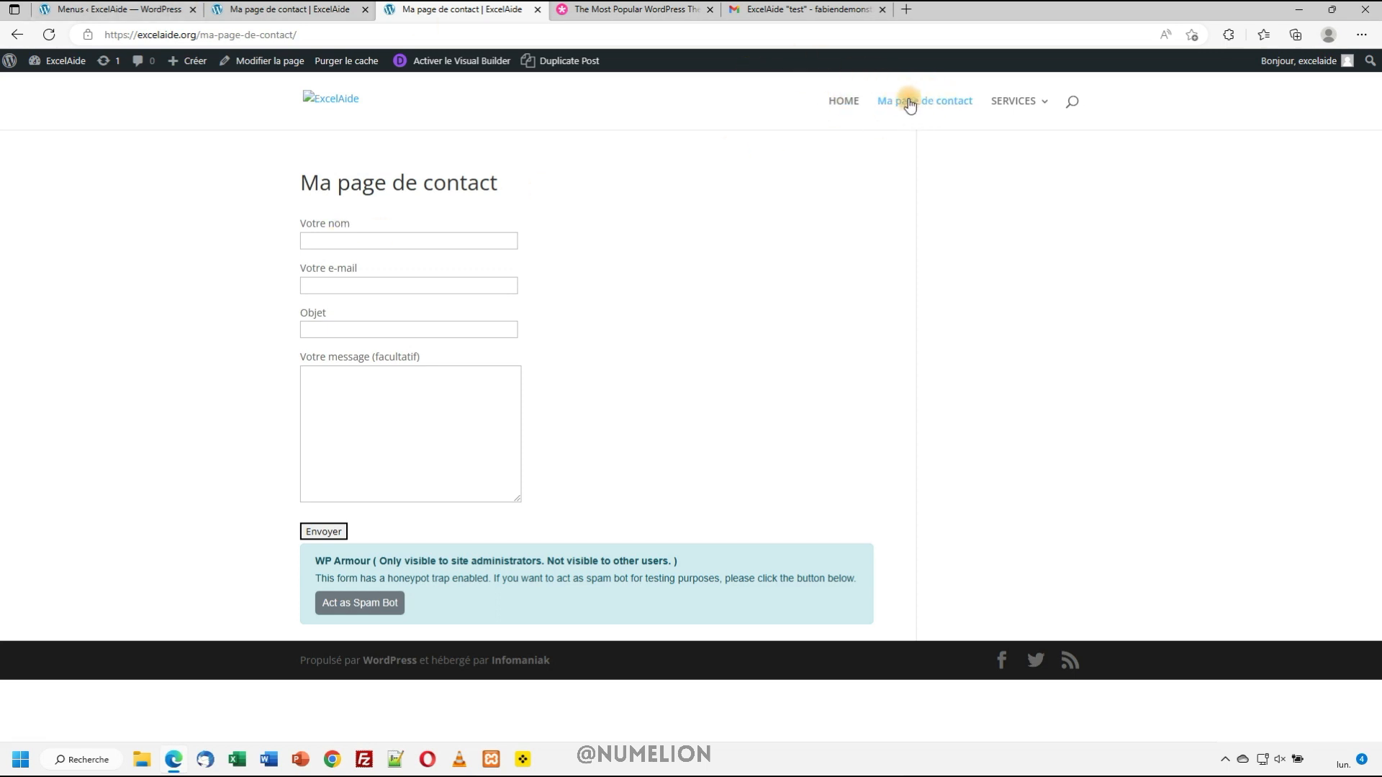
# Set the contact item's navigation title to MA PAGE DE CONTACT, save the menu and reload the public contact page
pyautogui.click(130, 9)
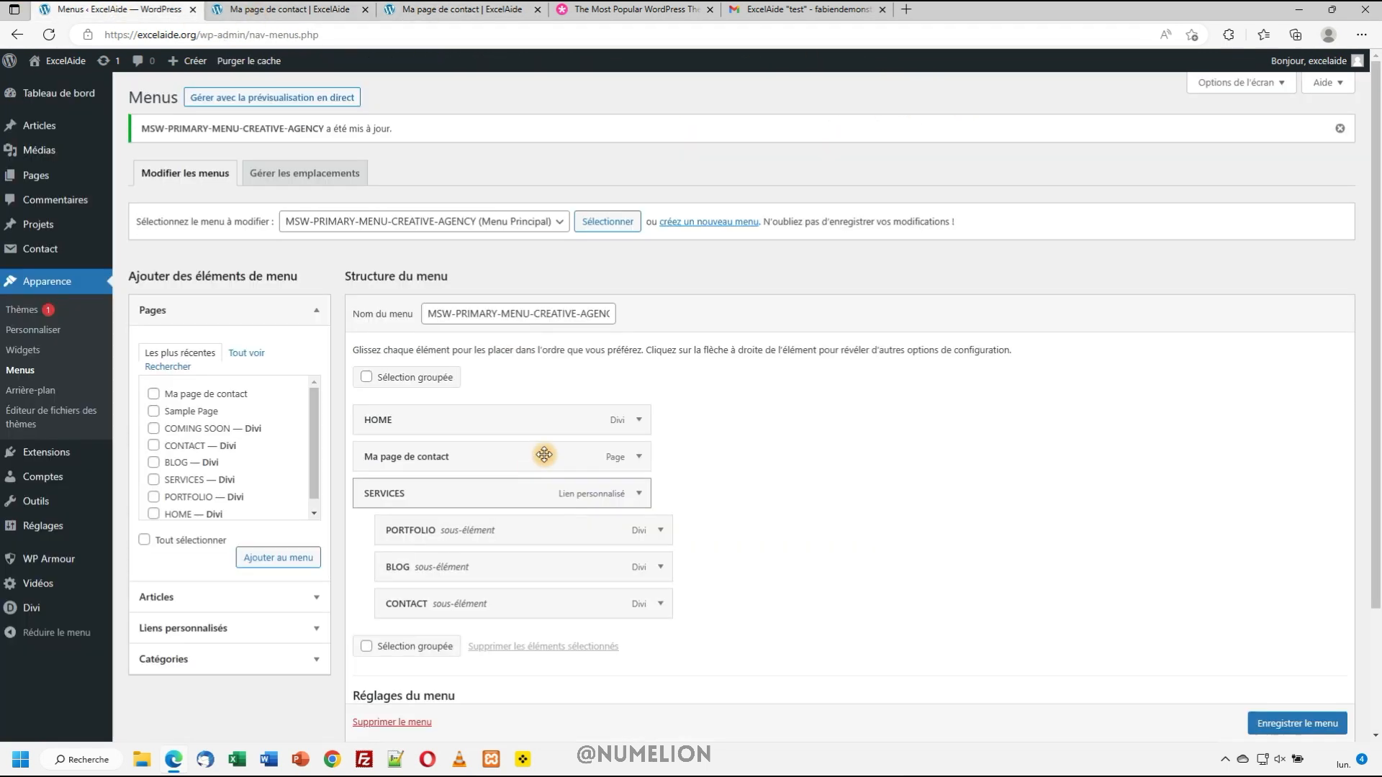
pyautogui.click(638, 456)
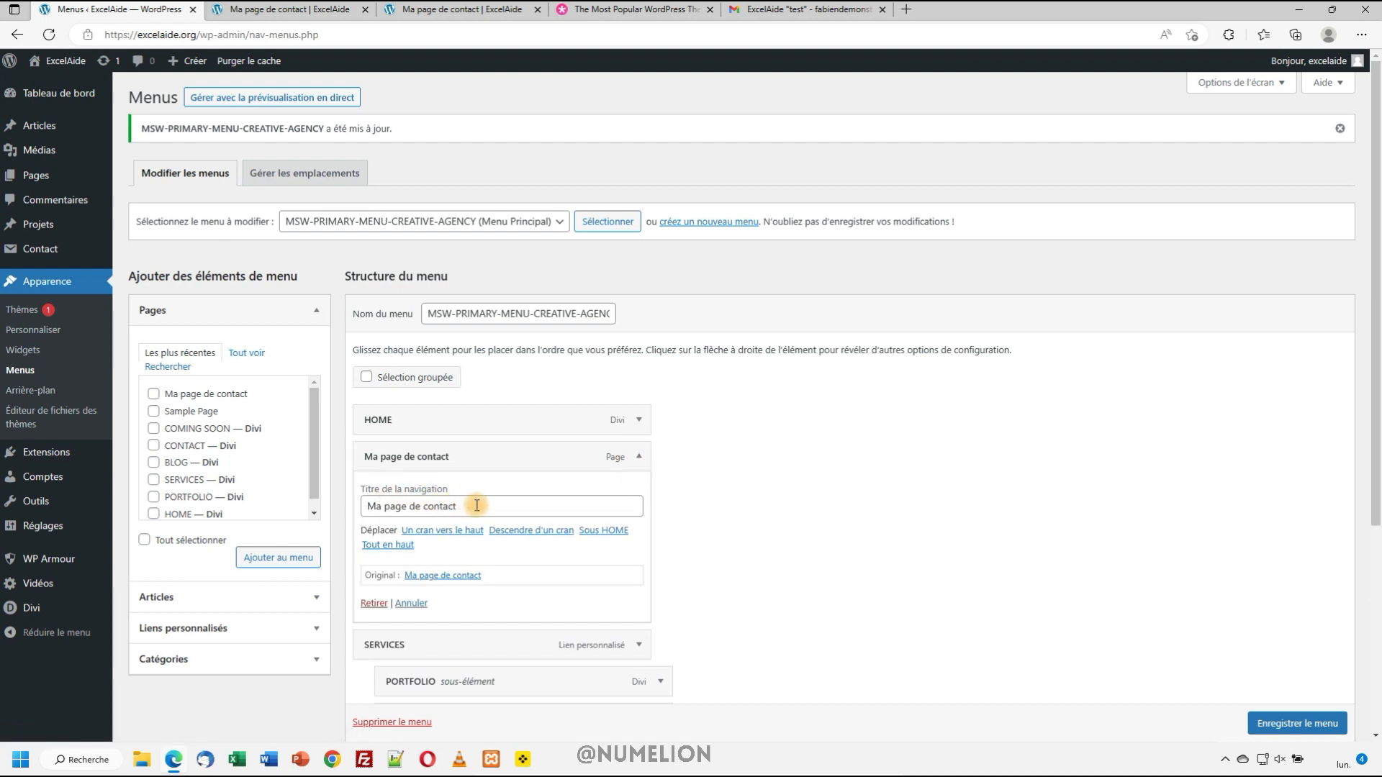
pyautogui.moveTo(475, 505); pyautogui.dragTo(339, 502)
pyautogui.write('MA PAGE DE CONTA')
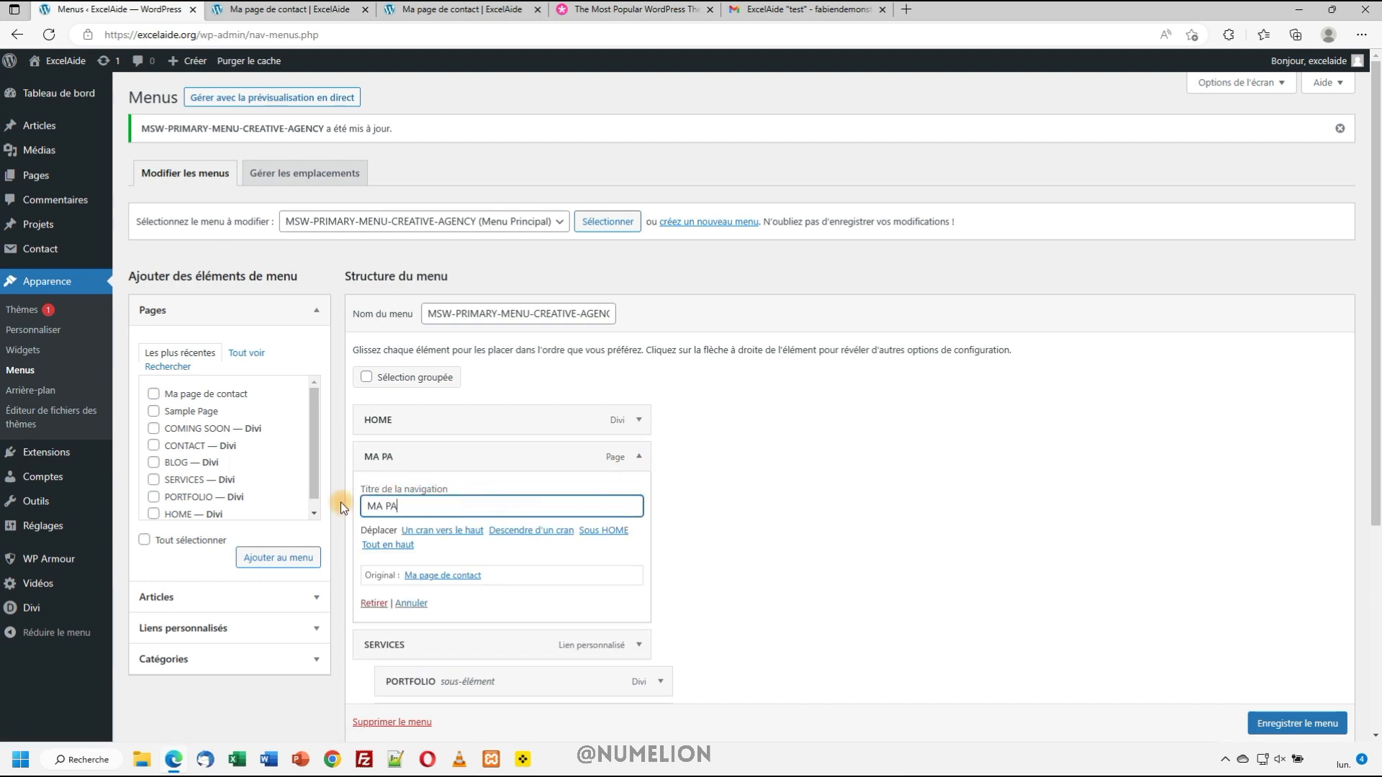
pyautogui.write('CT')
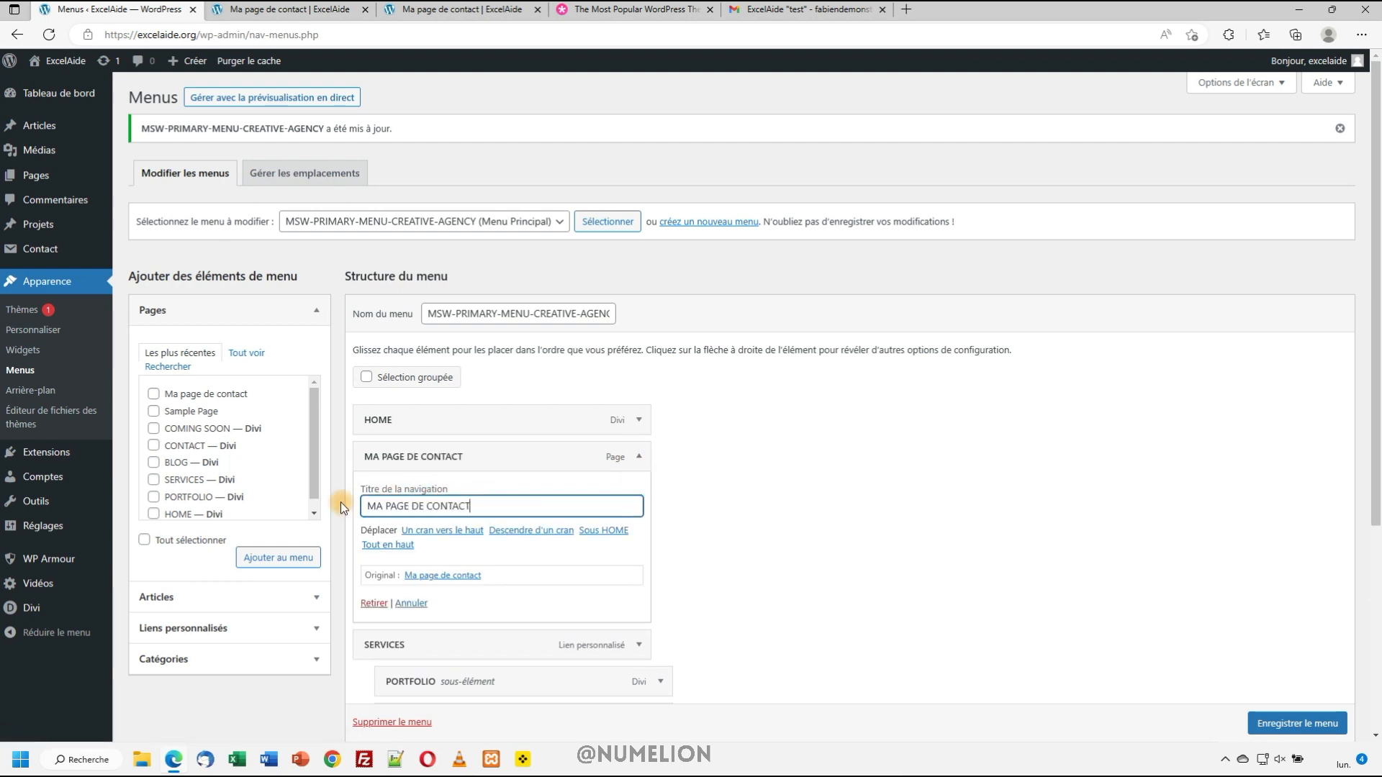
pyautogui.press('F5')
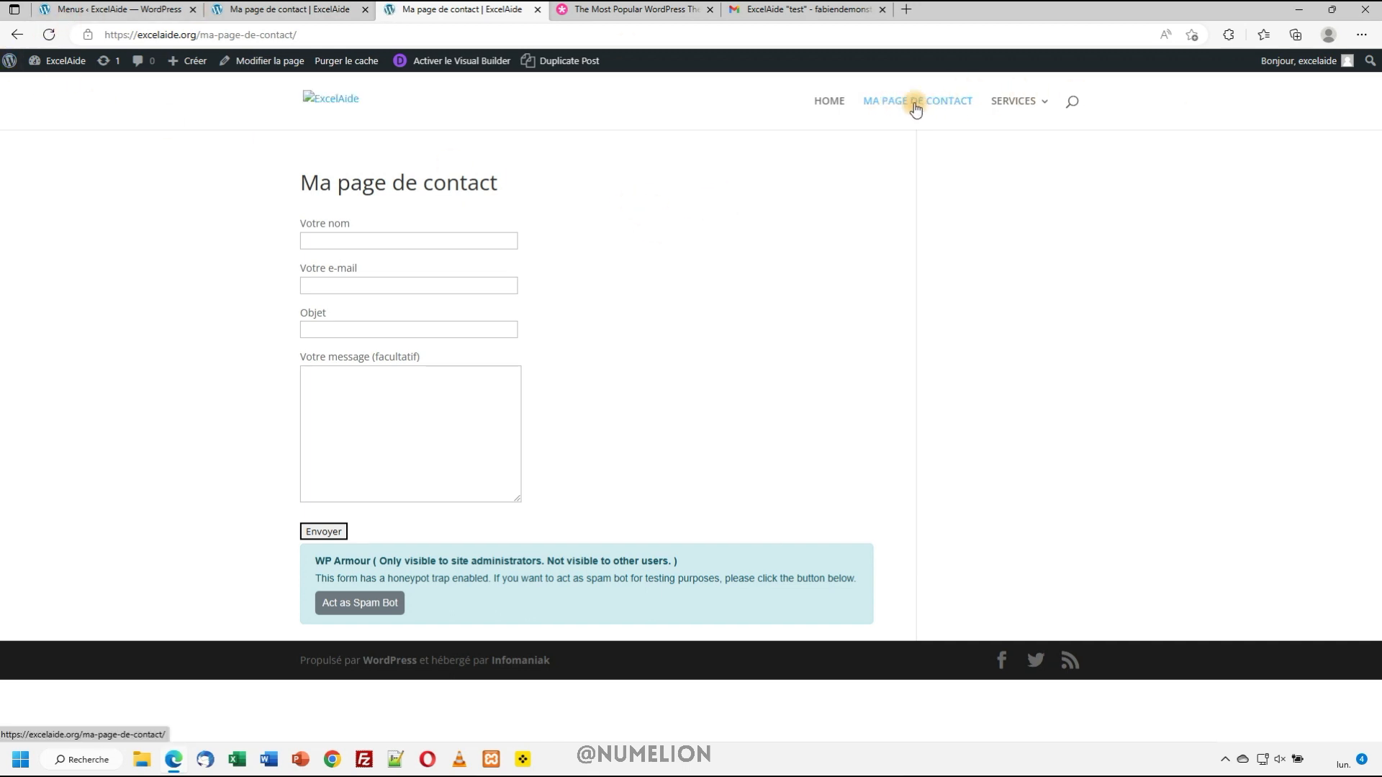
# Enable the advanced menu property "Relation avec le propriétaire du site lié (XFN)" in the menu editor
pyautogui.click(52, 7)
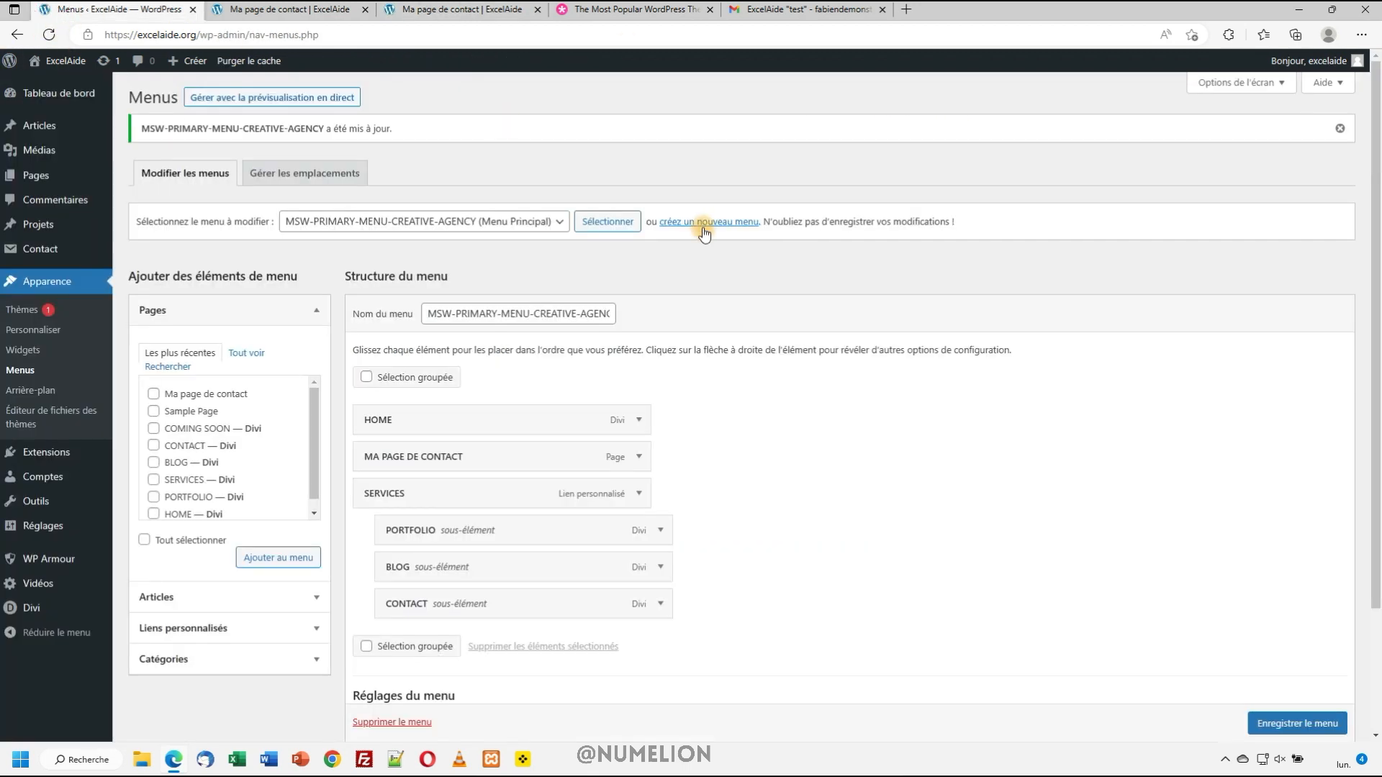
pyautogui.click(1232, 82)
pyautogui.click(410, 194)
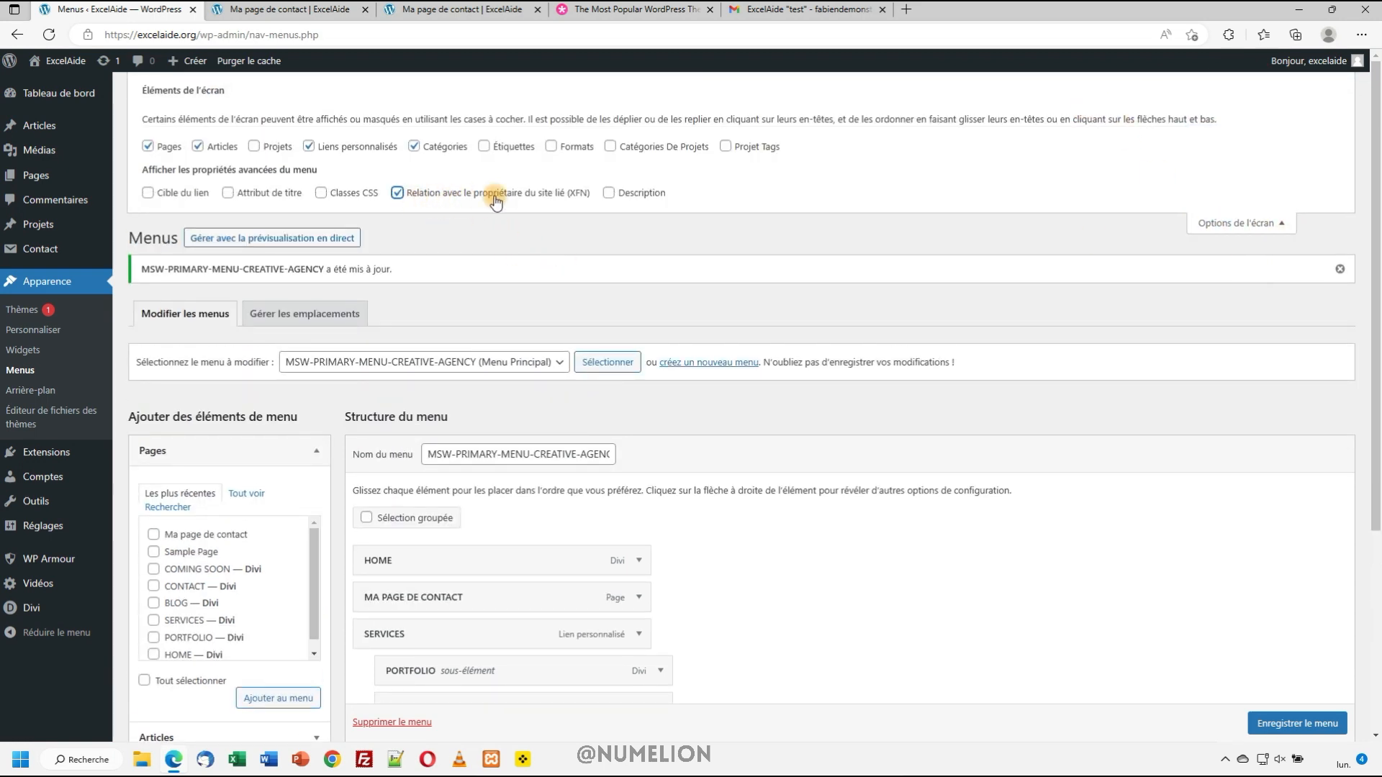
# Set the XFN relation of the MA PAGE DE CONTACT item to nofollow and save the menu
pyautogui.click(638, 597)
pyautogui.scroll(-3, 543, 569)
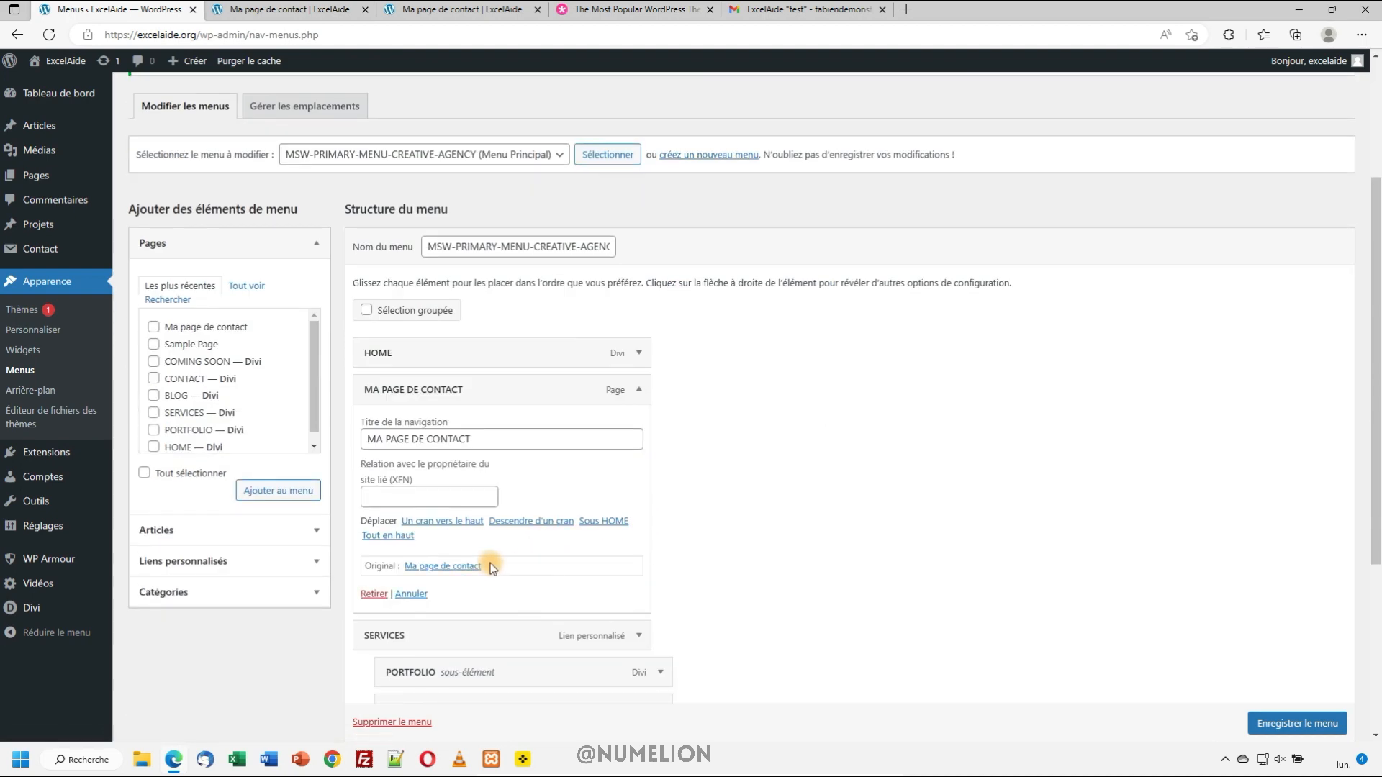
pyautogui.click(485, 498)
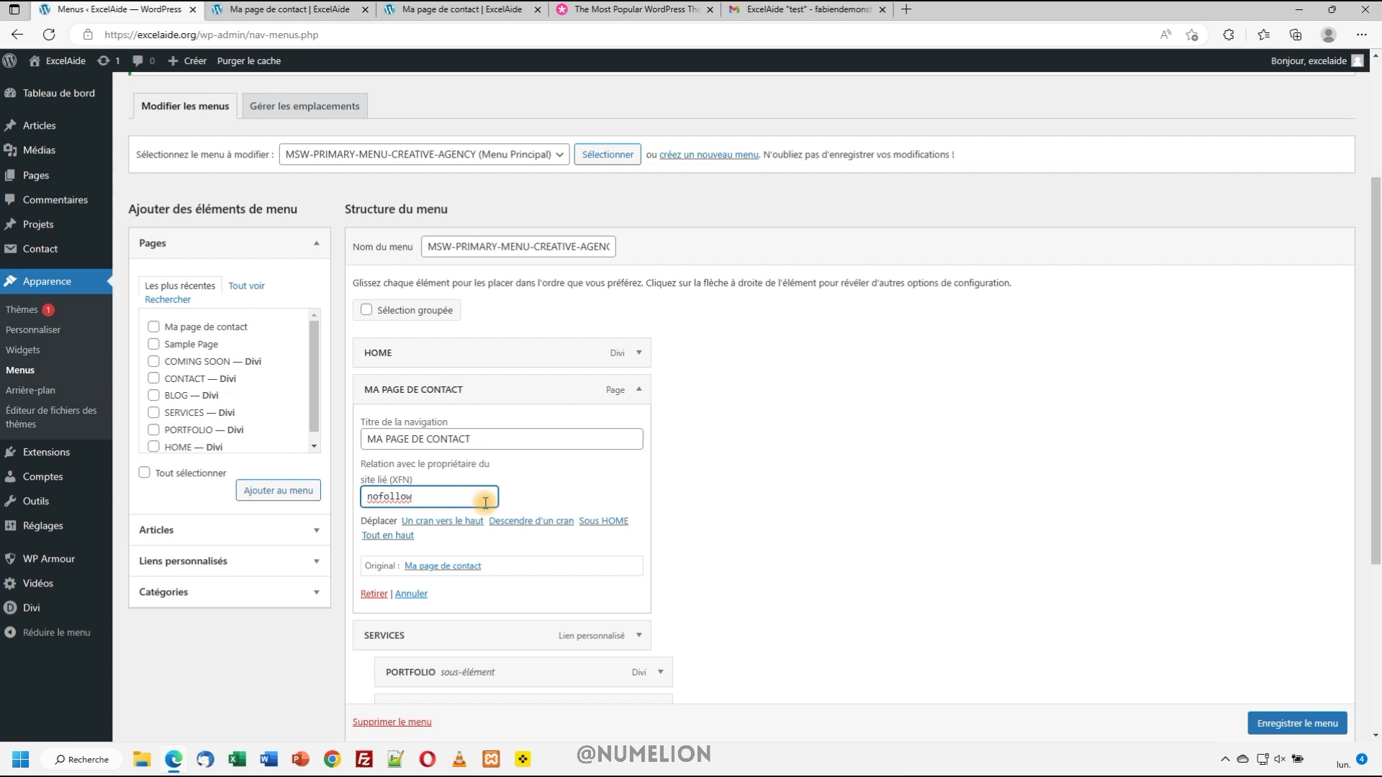
pyautogui.click(1314, 724)
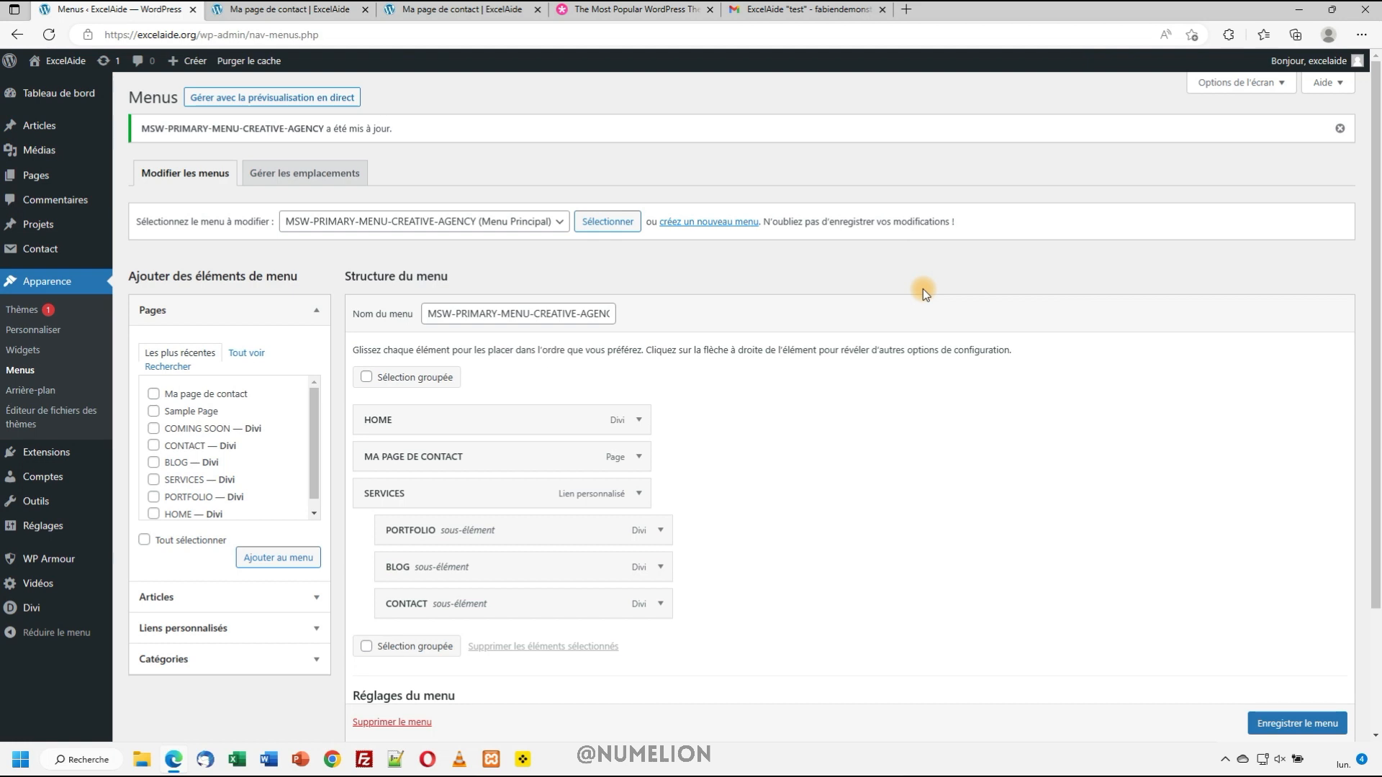
# Inspect the HTML of the MA PAGE DE CONTACT navigation link on the public site to check its rel attribute
pyautogui.click(272, 9)
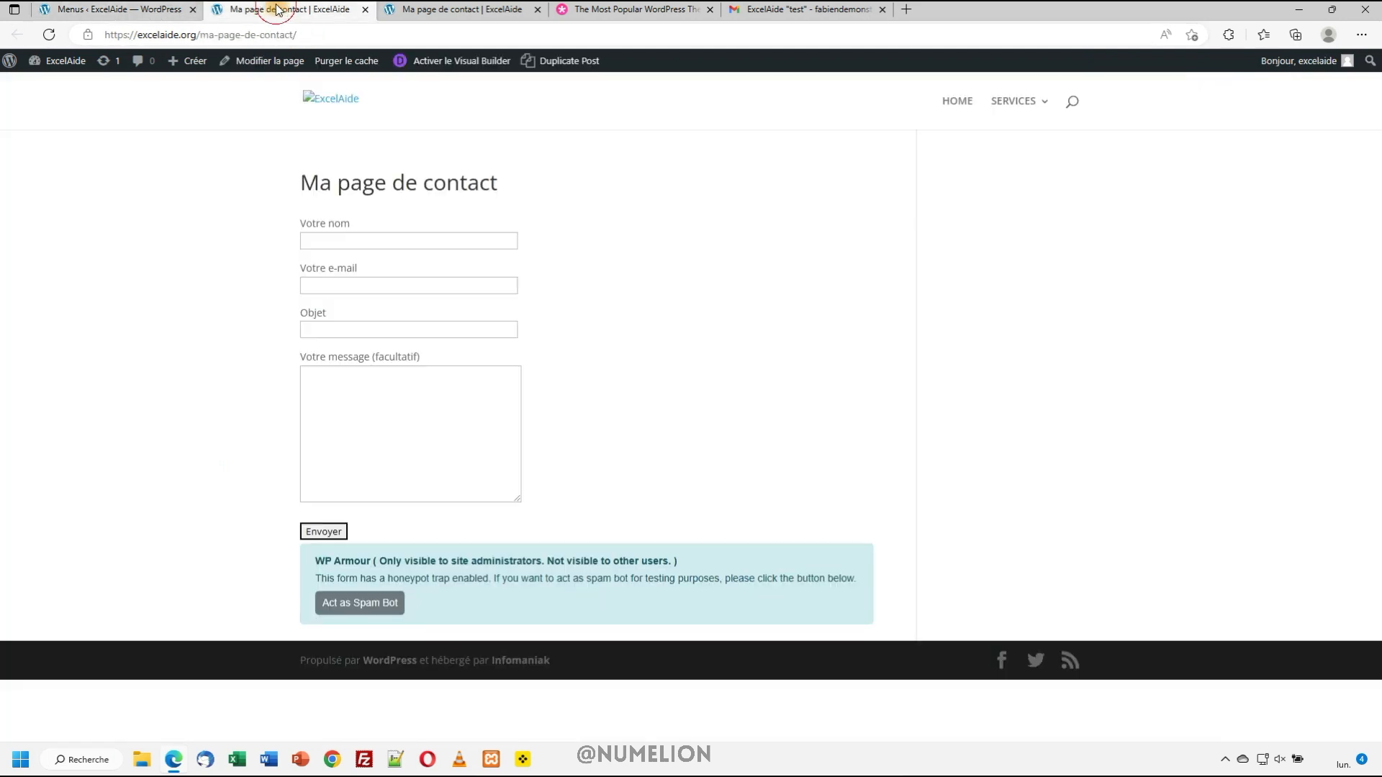
pyautogui.click(454, 10)
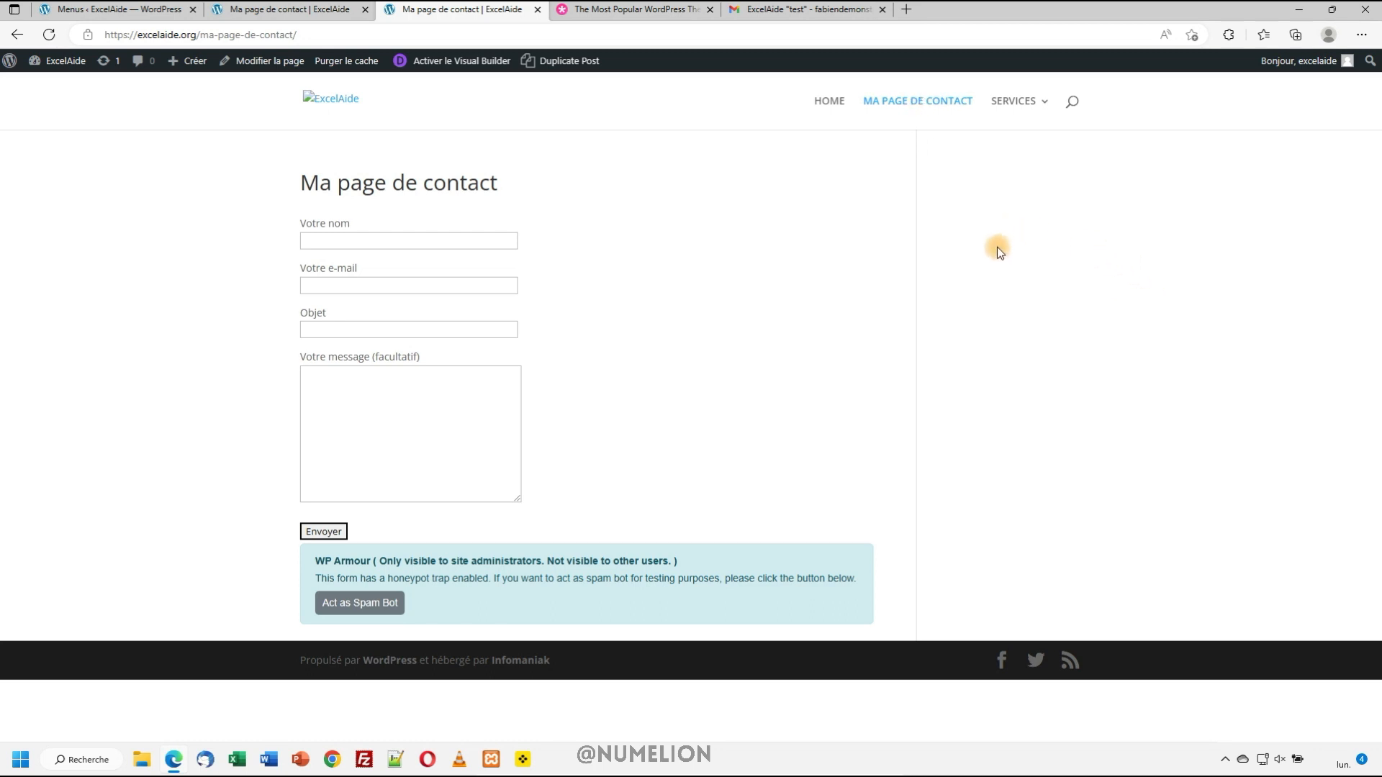
pyautogui.hotkey('ctrl', 'shift', 'c')
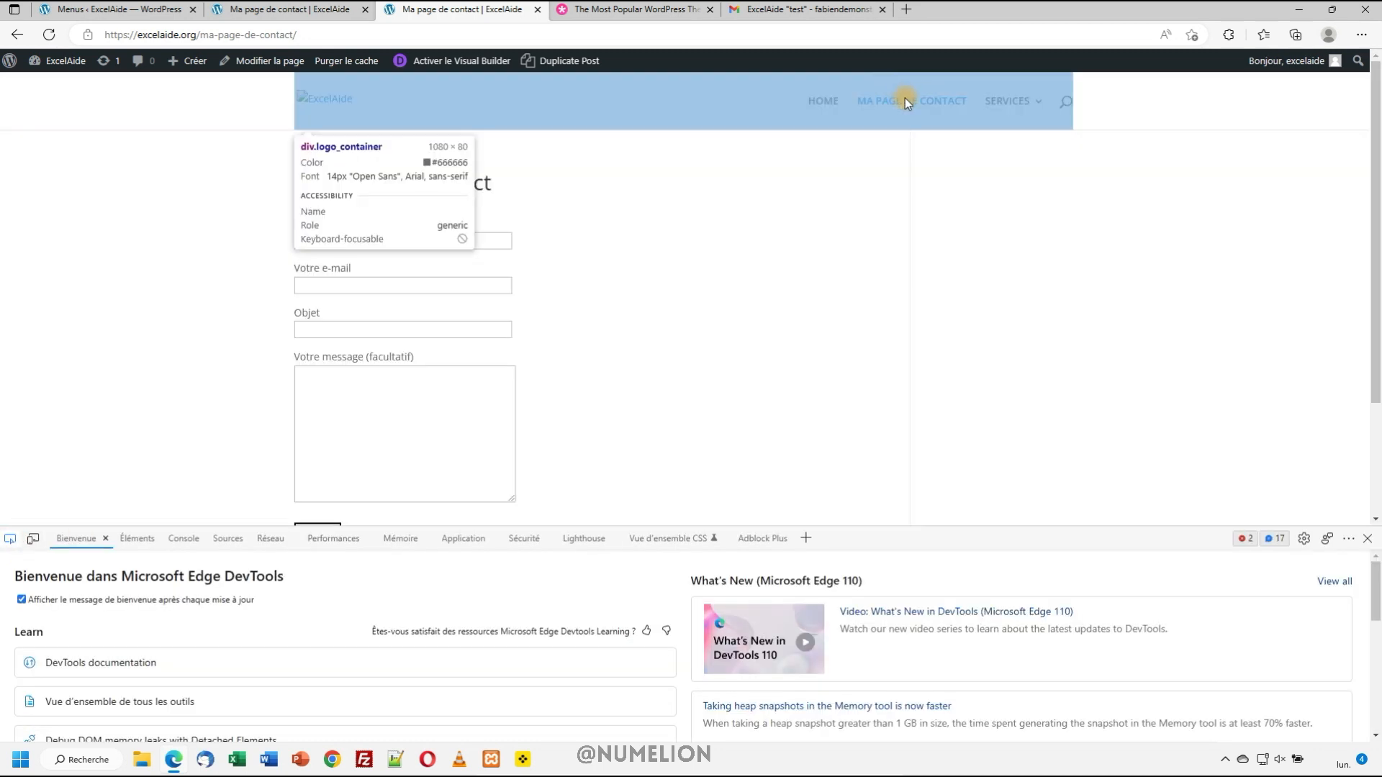
pyautogui.click(906, 99)
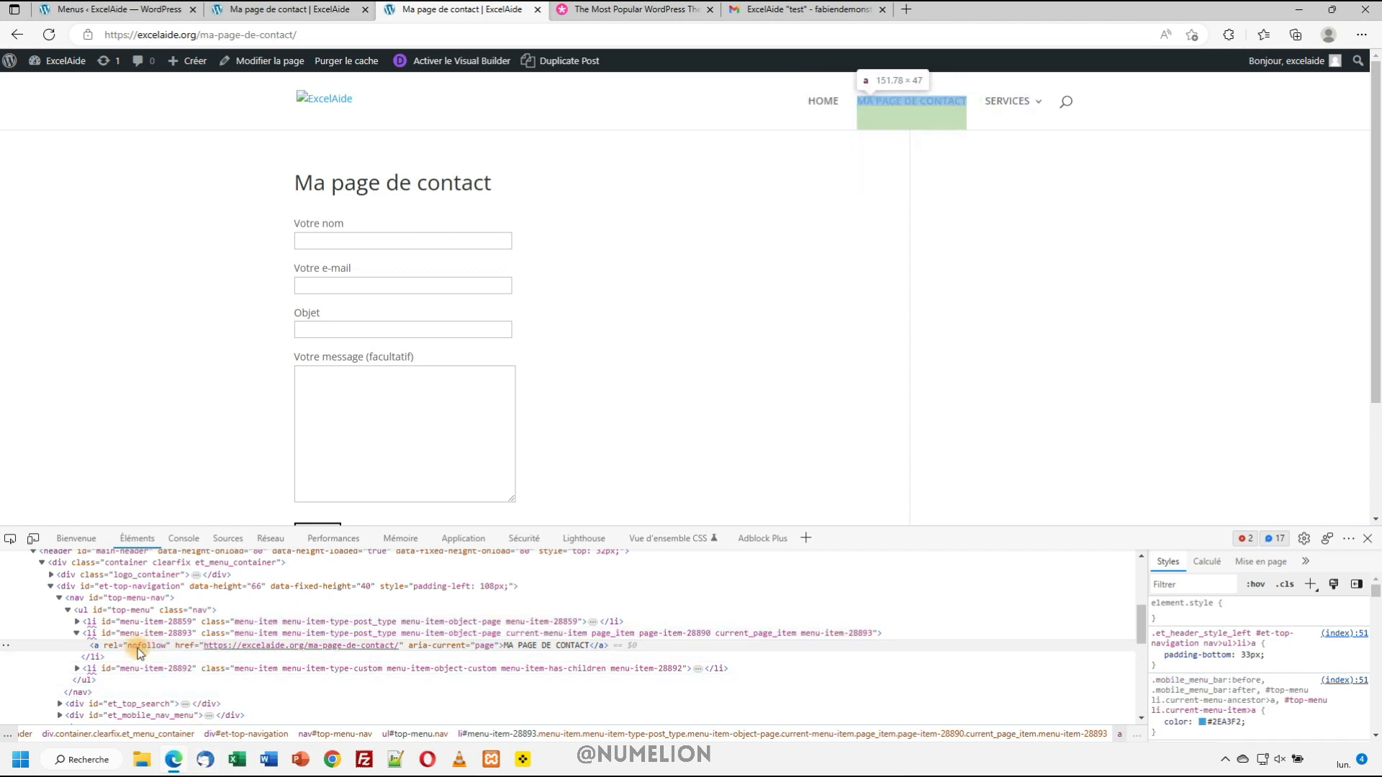
pyautogui.click(1367, 538)
pyautogui.click(235, 38)
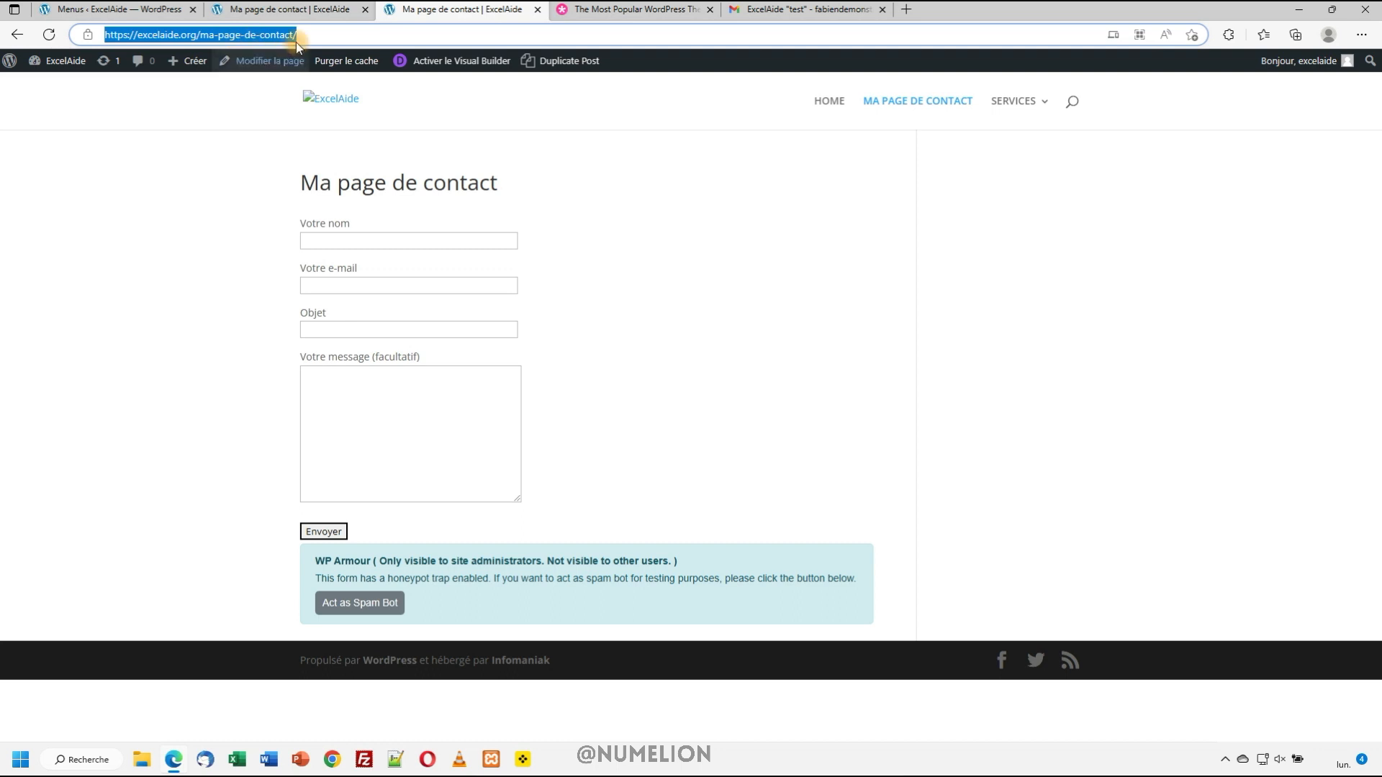
pyautogui.rightClick(169, 33)
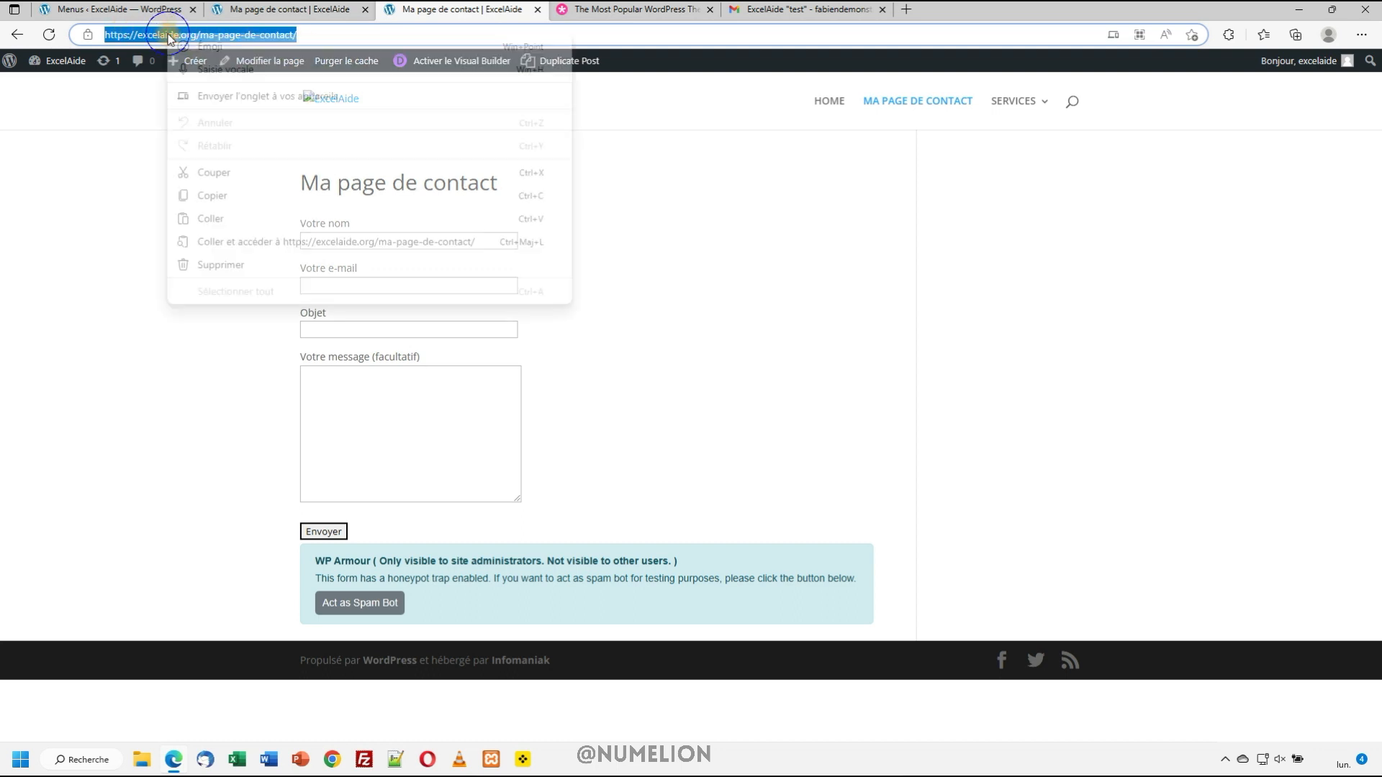
pyautogui.click(221, 195)
pyautogui.click(119, 9)
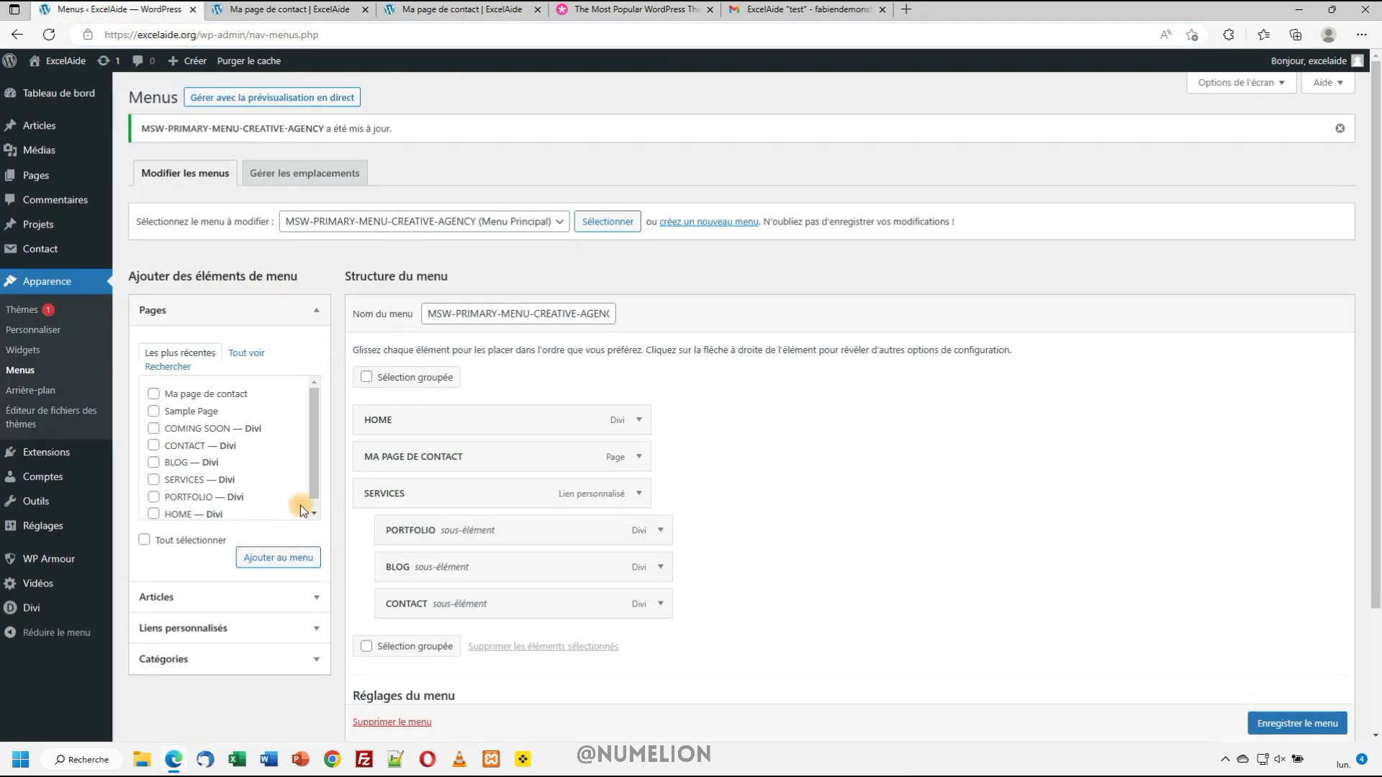
pyautogui.click(181, 629)
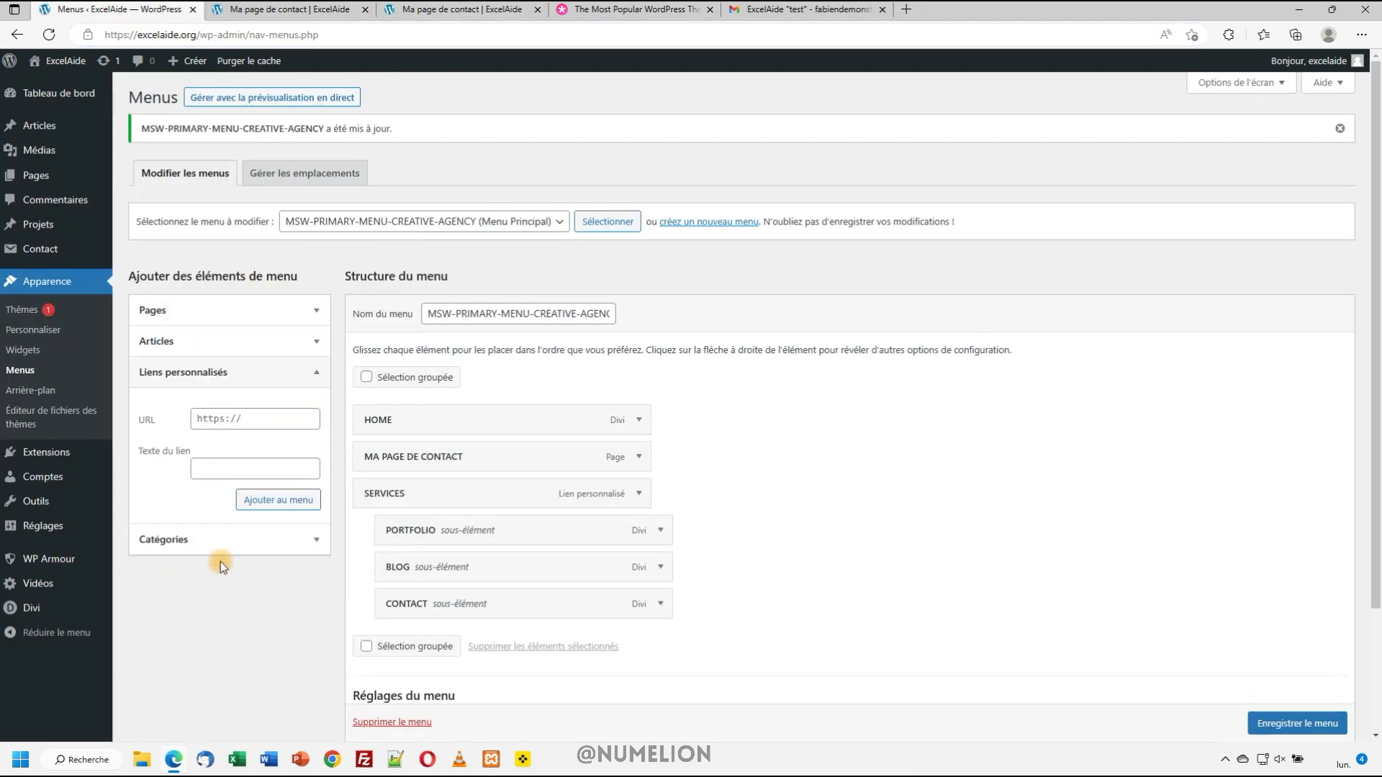
pyautogui.click(247, 425)
pyautogui.hotkey('ctrl', 'v')
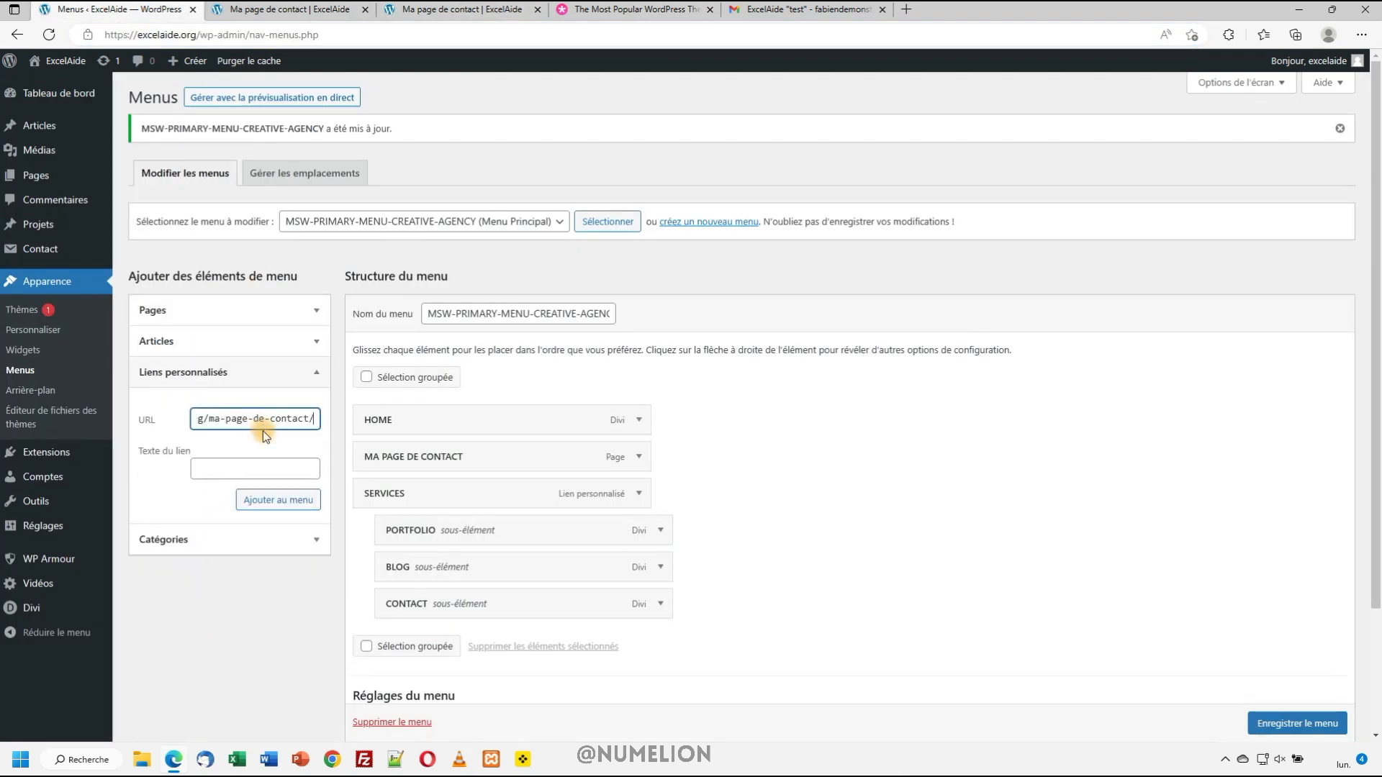
pyautogui.click(284, 475)
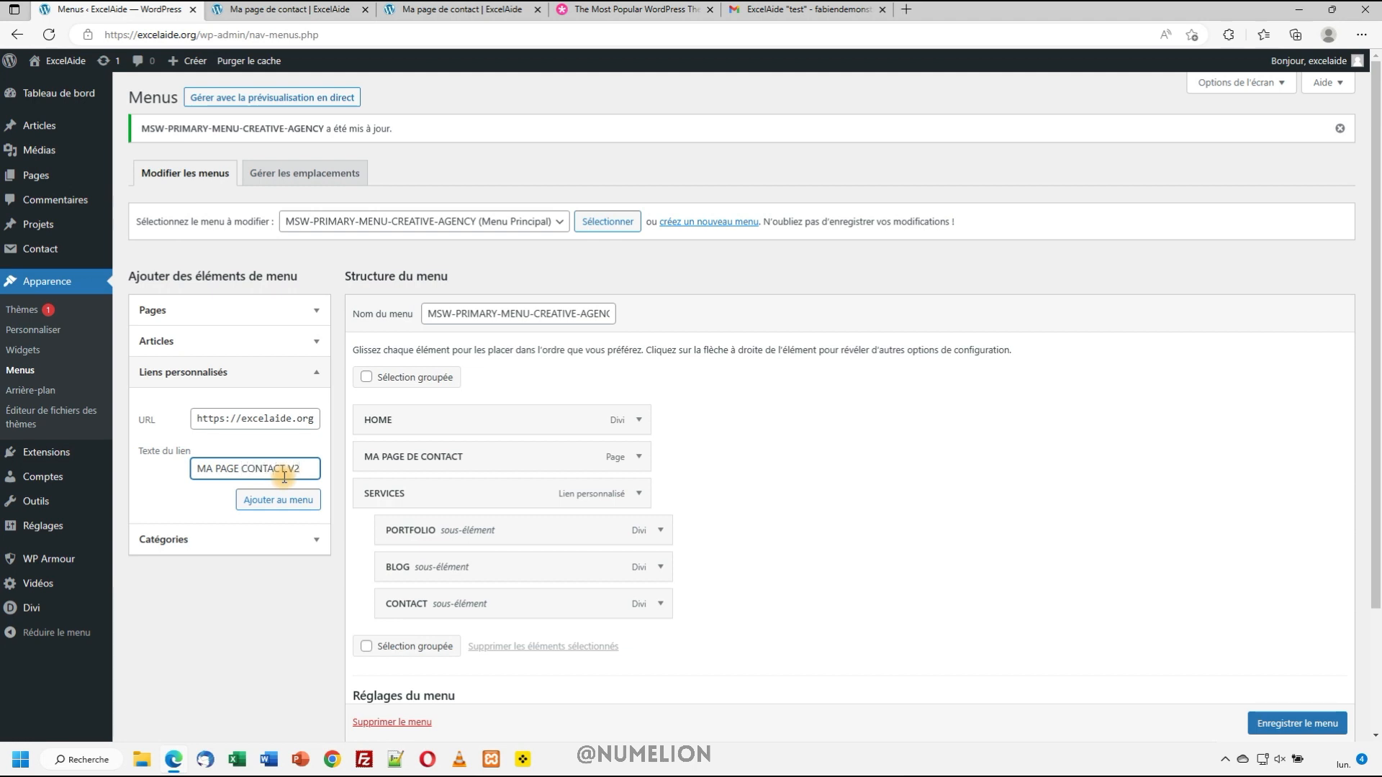
pyautogui.click(297, 499)
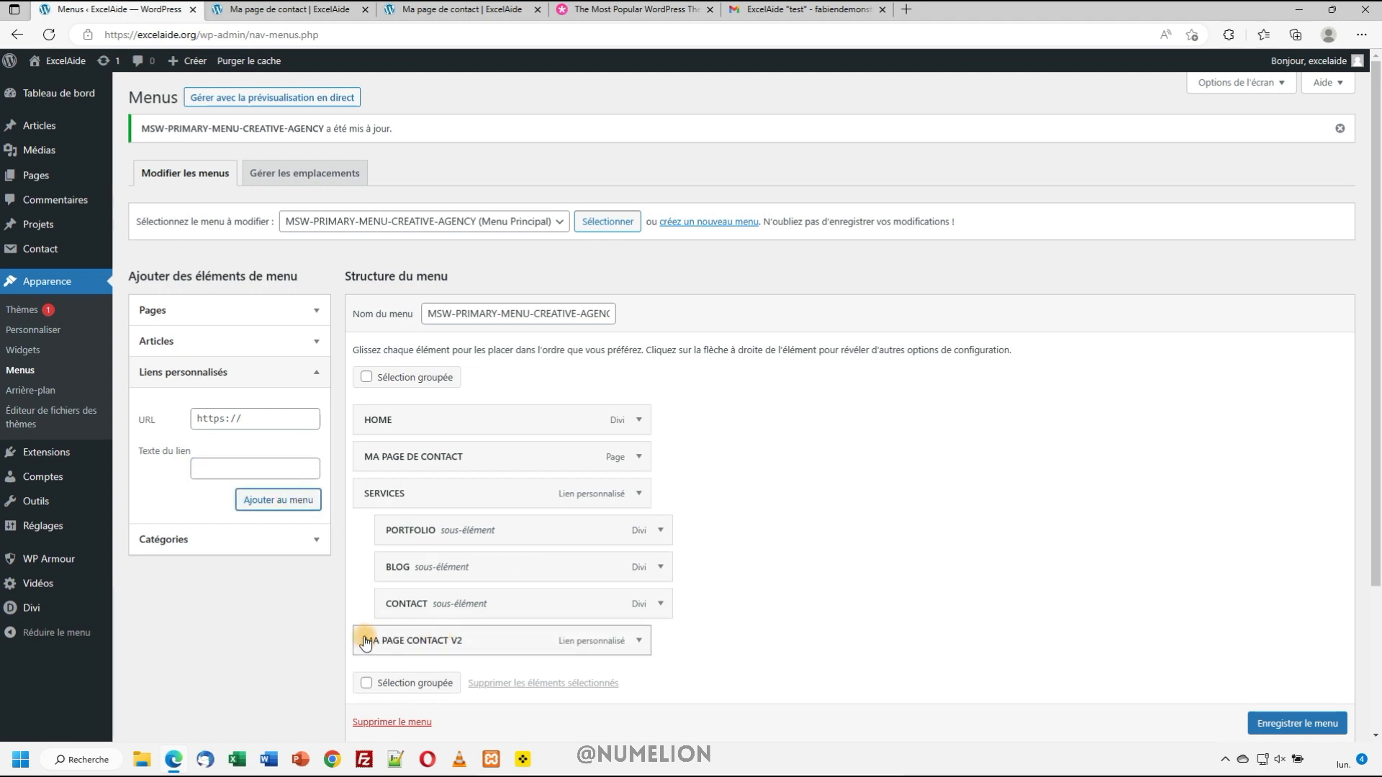
# Save the menu and test the MA PAGE CONTACT V2 link on the reloaded public site, including from the HOME page
pyautogui.scroll(-1, 1282, 712)
pyautogui.click(1296, 723)
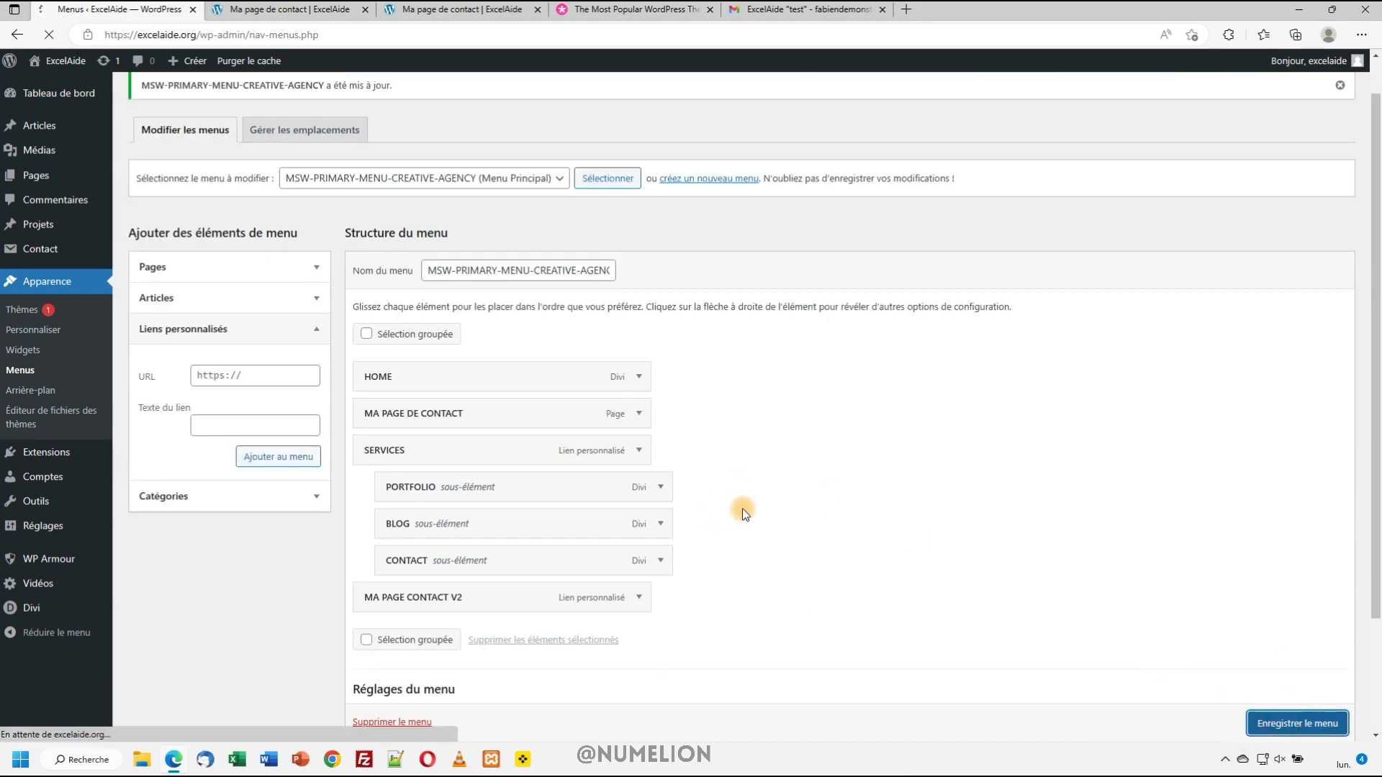
pyautogui.click(461, 10)
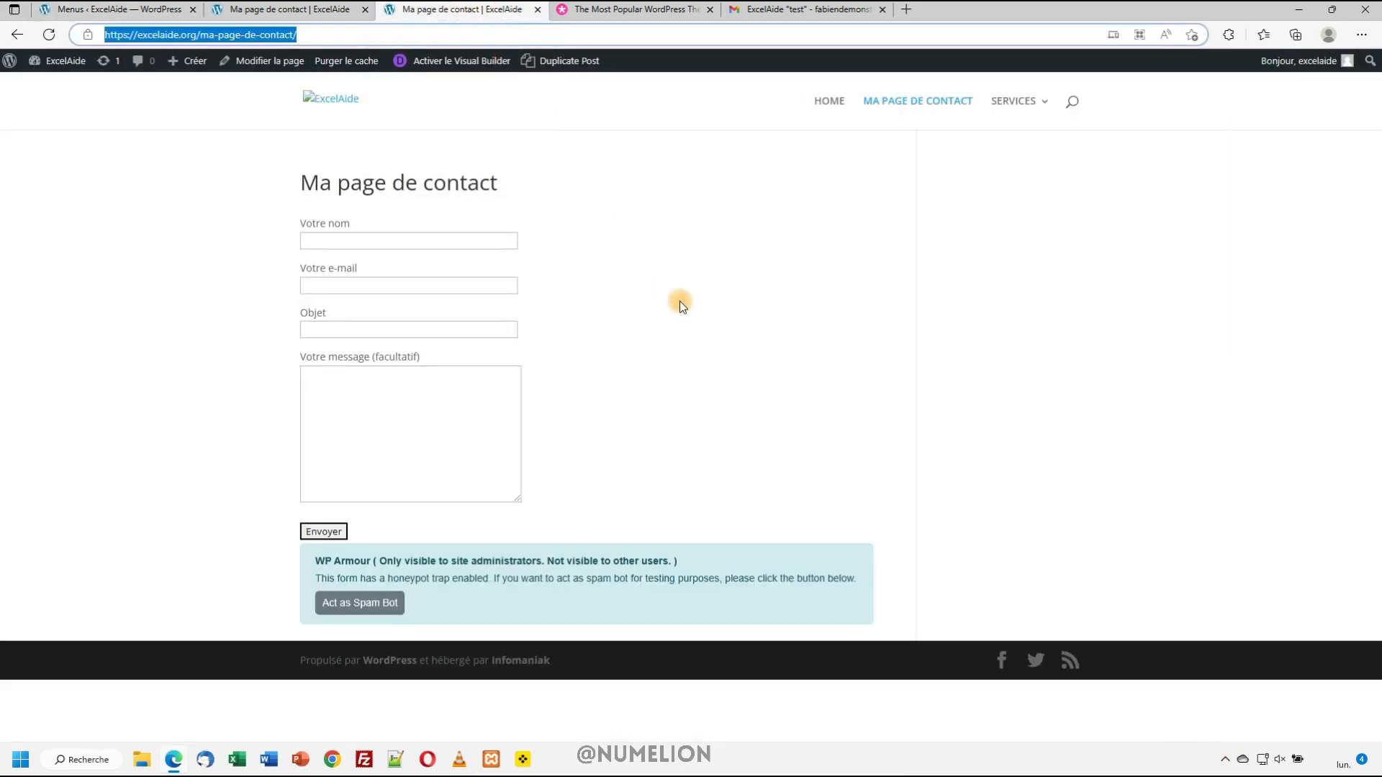
pyautogui.press('Return')
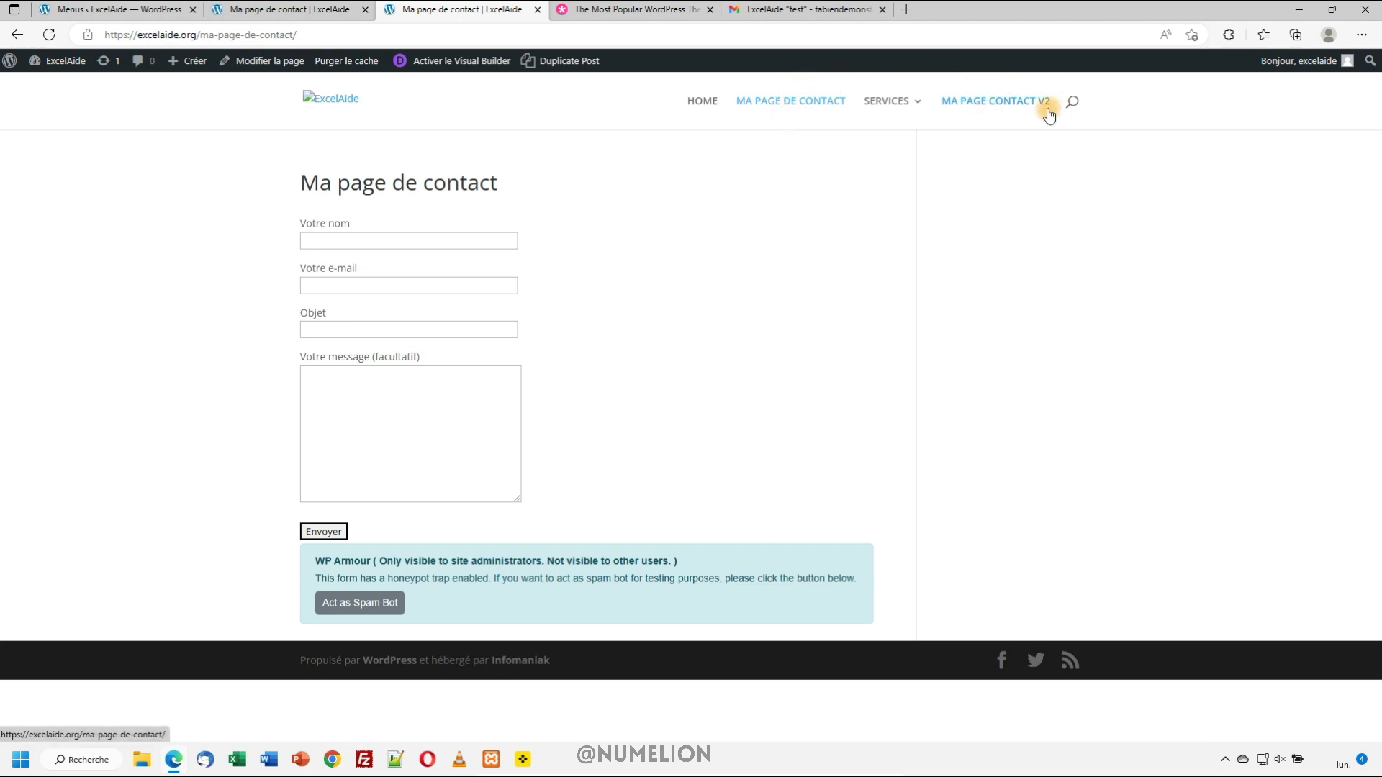
pyautogui.click(978, 102)
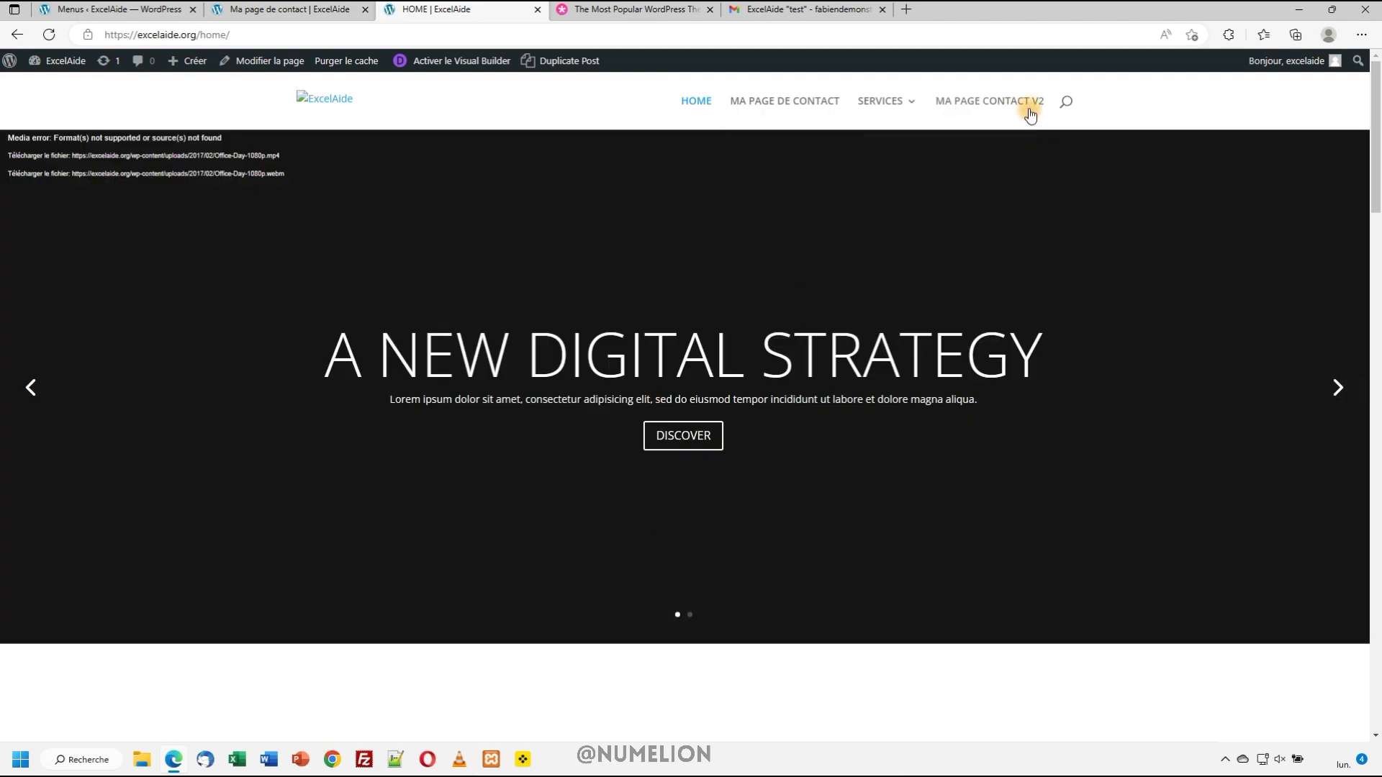
pyautogui.click(1030, 114)
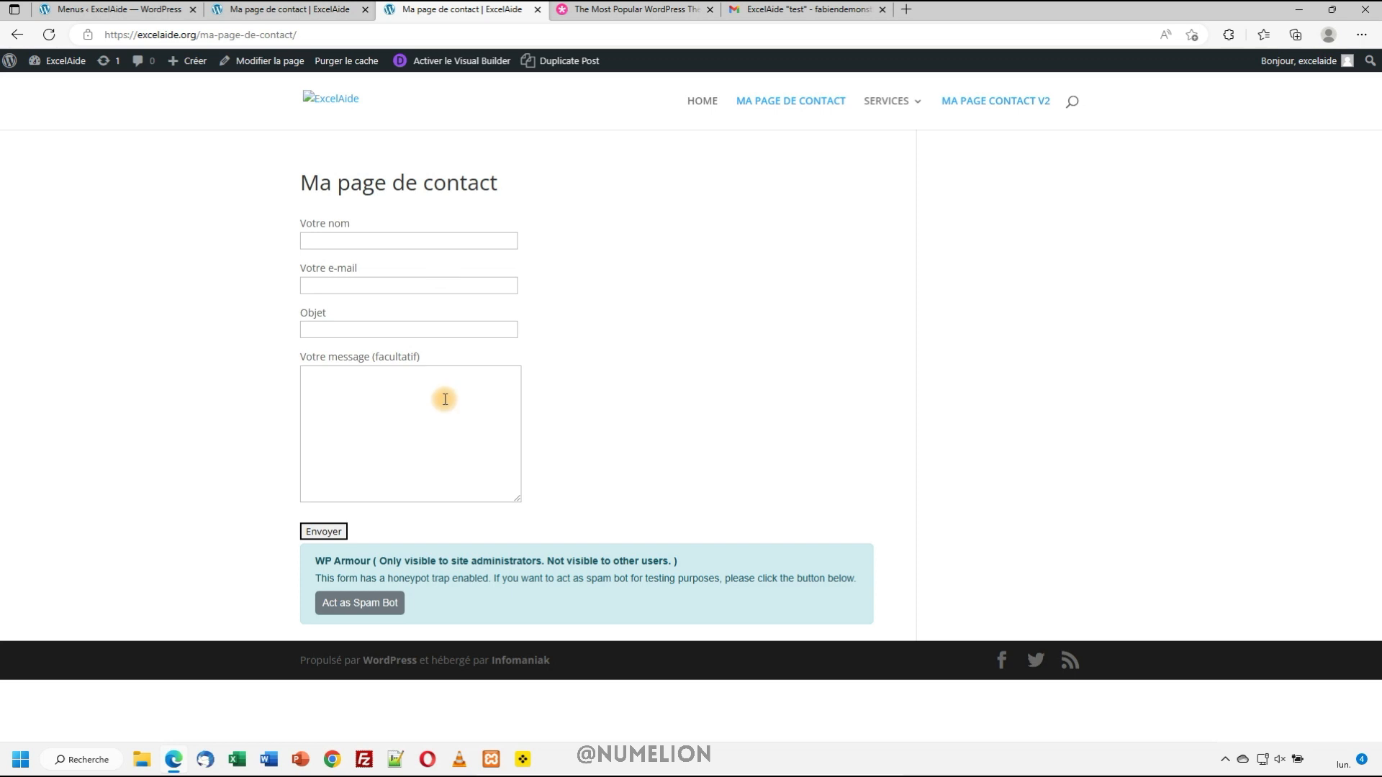
# Open the contact page in the page editor, change its permalink to ma-page-contact, and update the page
pyautogui.click(249, 10)
pyautogui.click(115, 9)
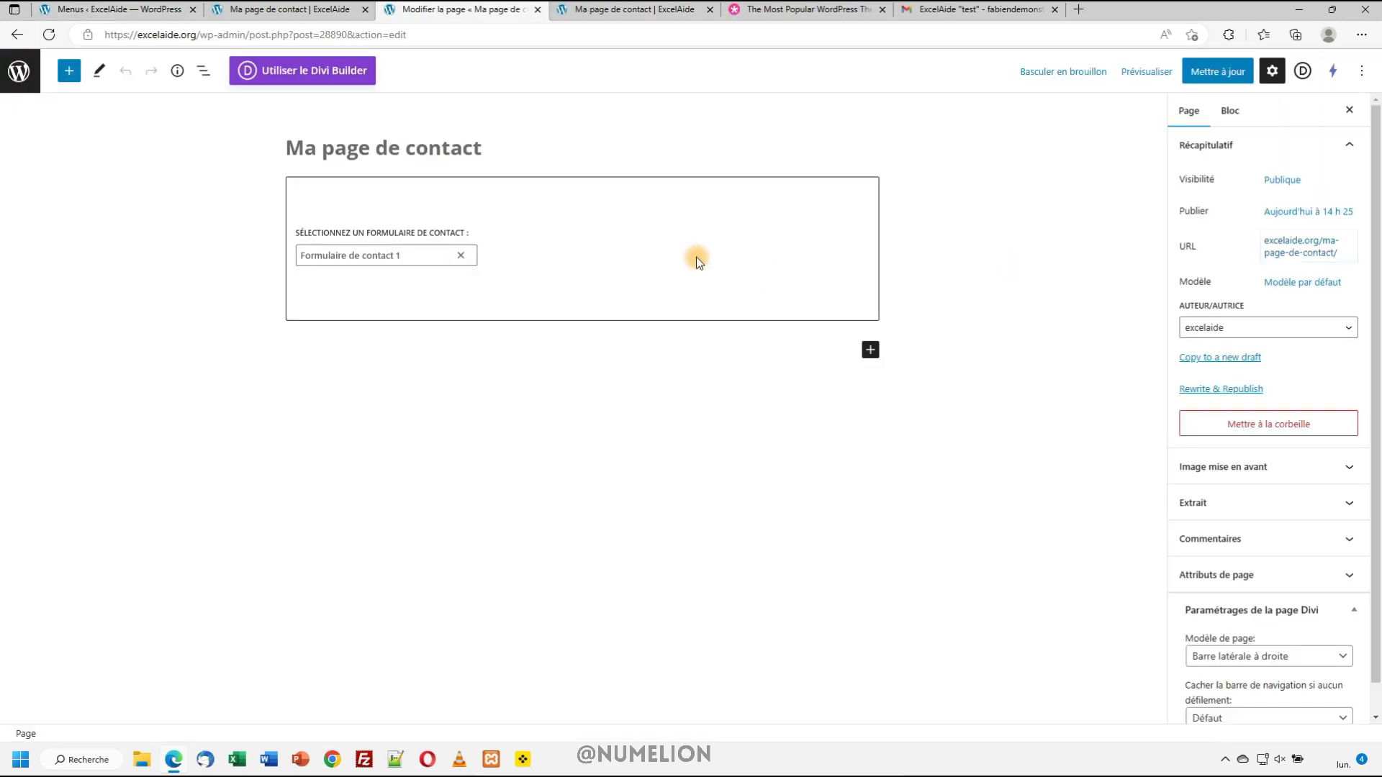
pyautogui.click(1325, 248)
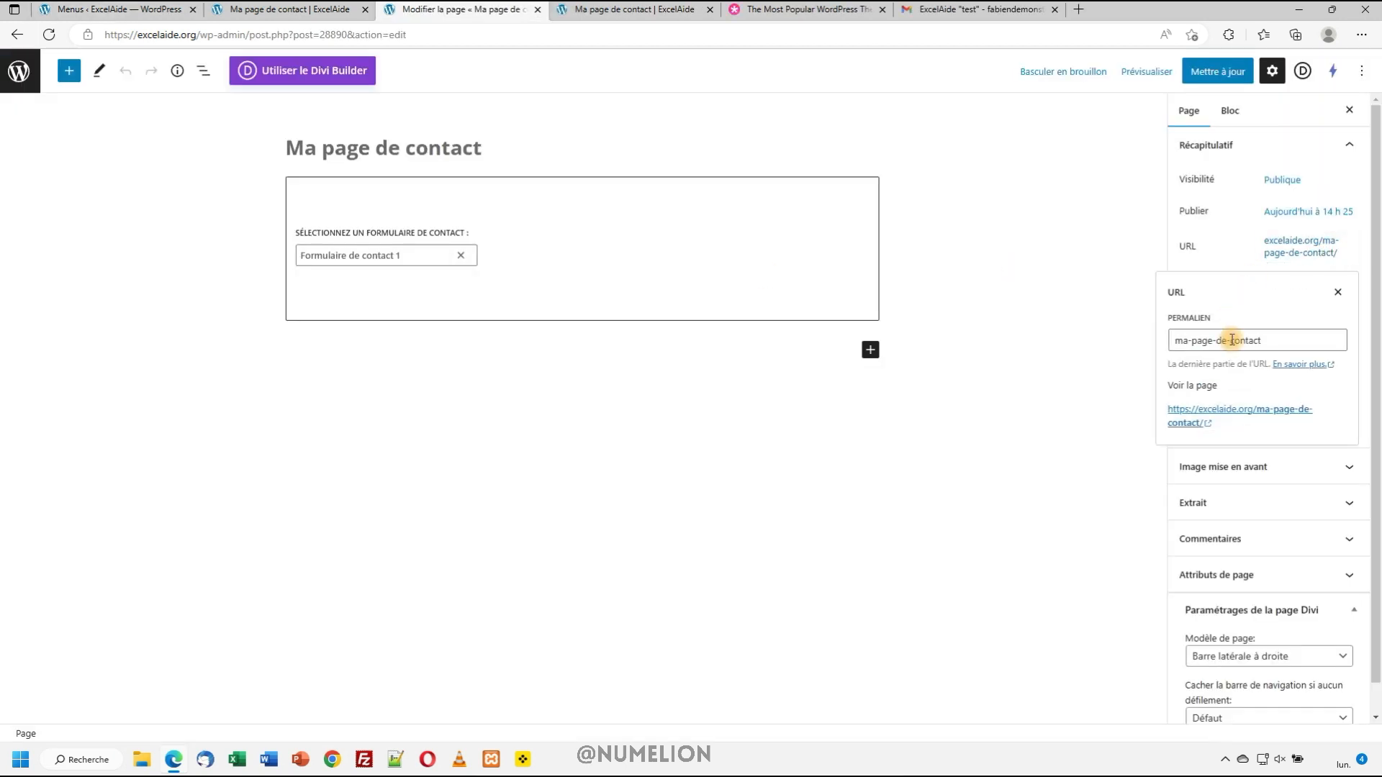
pyautogui.moveTo(1289, 340); pyautogui.dragTo(1224, 338)
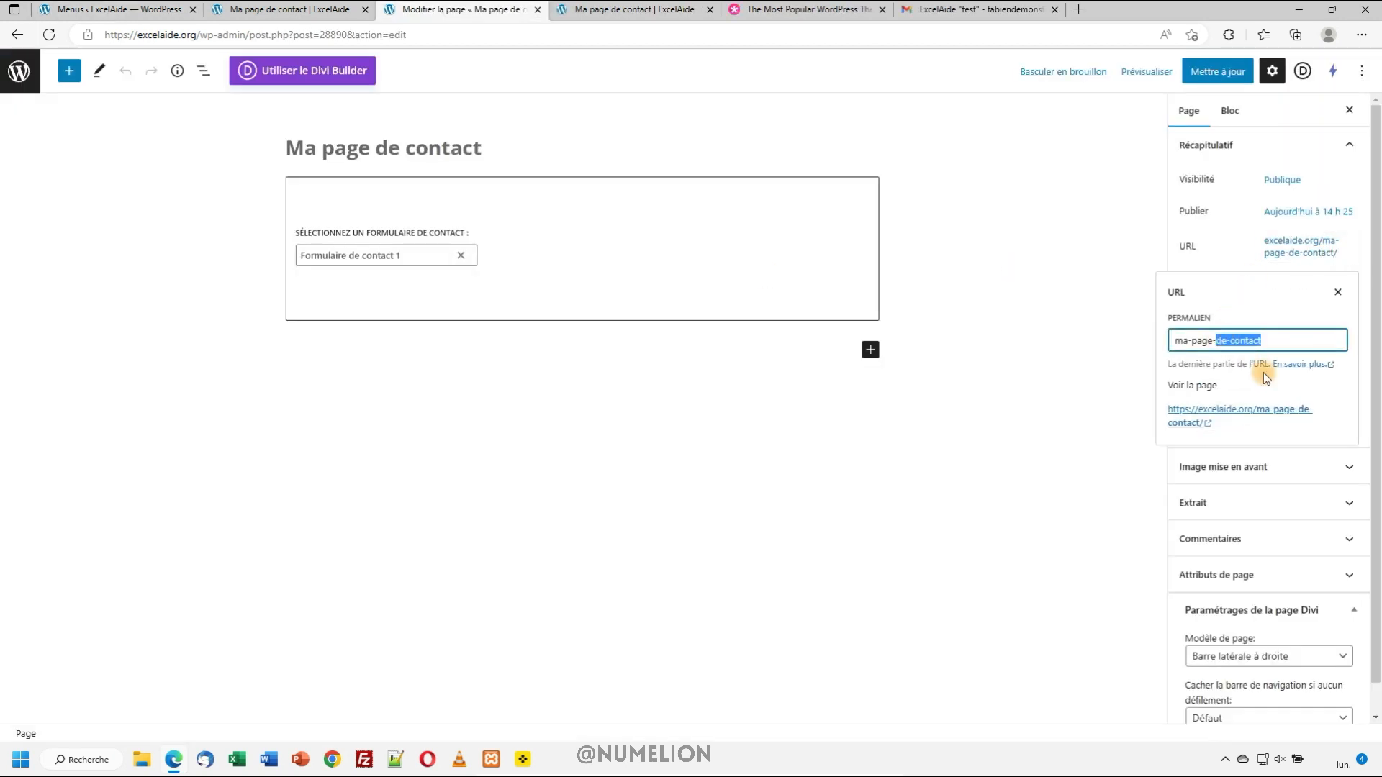
pyautogui.write('contact')
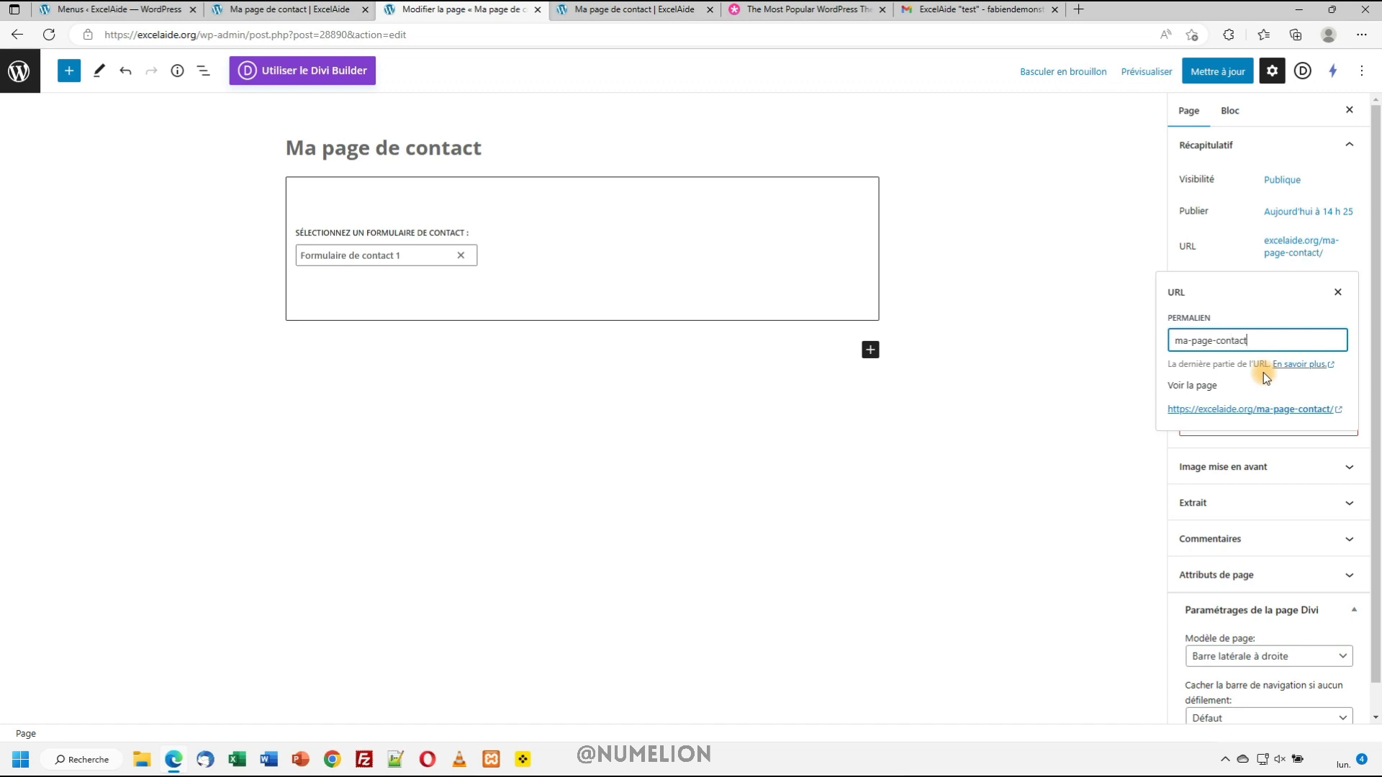
pyautogui.click(1219, 72)
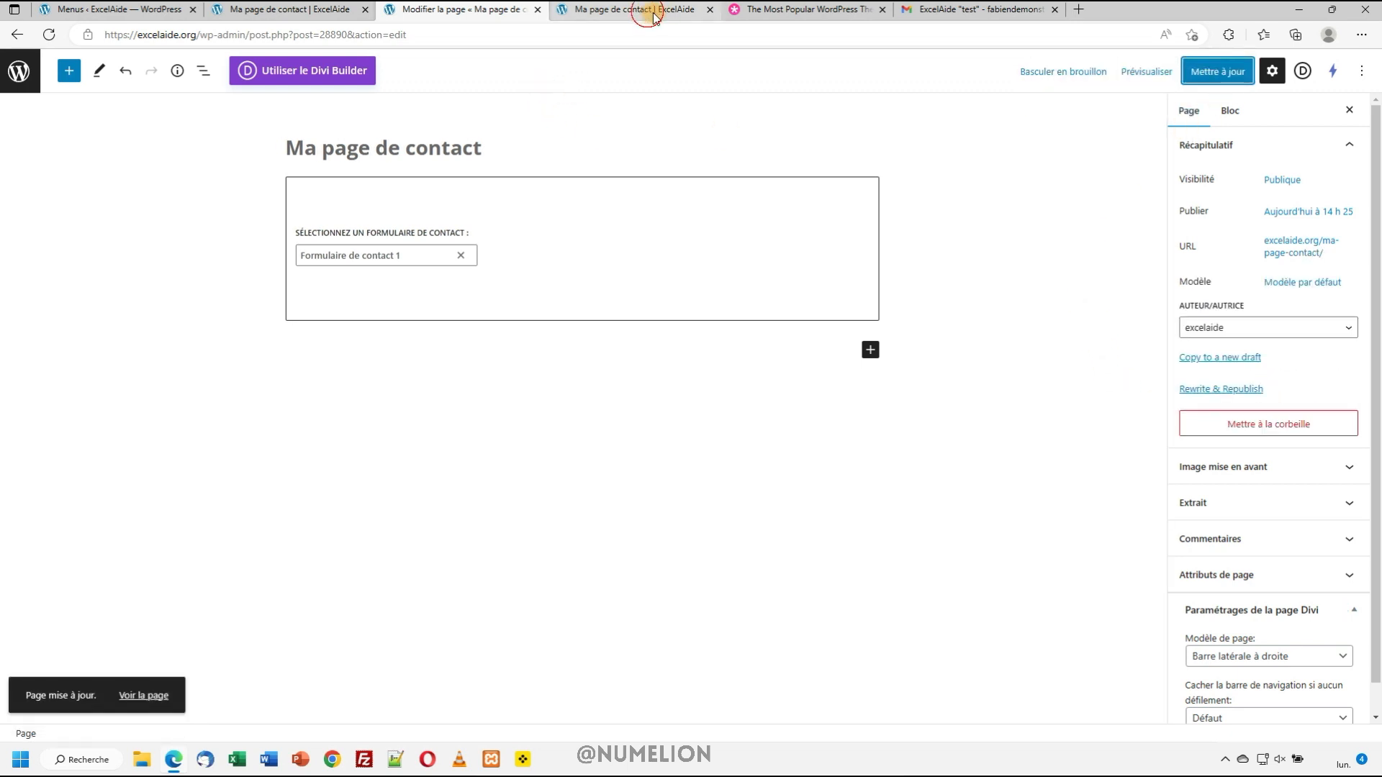
# Test the MA PAGE CONTACT V2 and MA PAGE DE CONTACT menu links on the public site after the permalink change
pyautogui.click(637, 9)
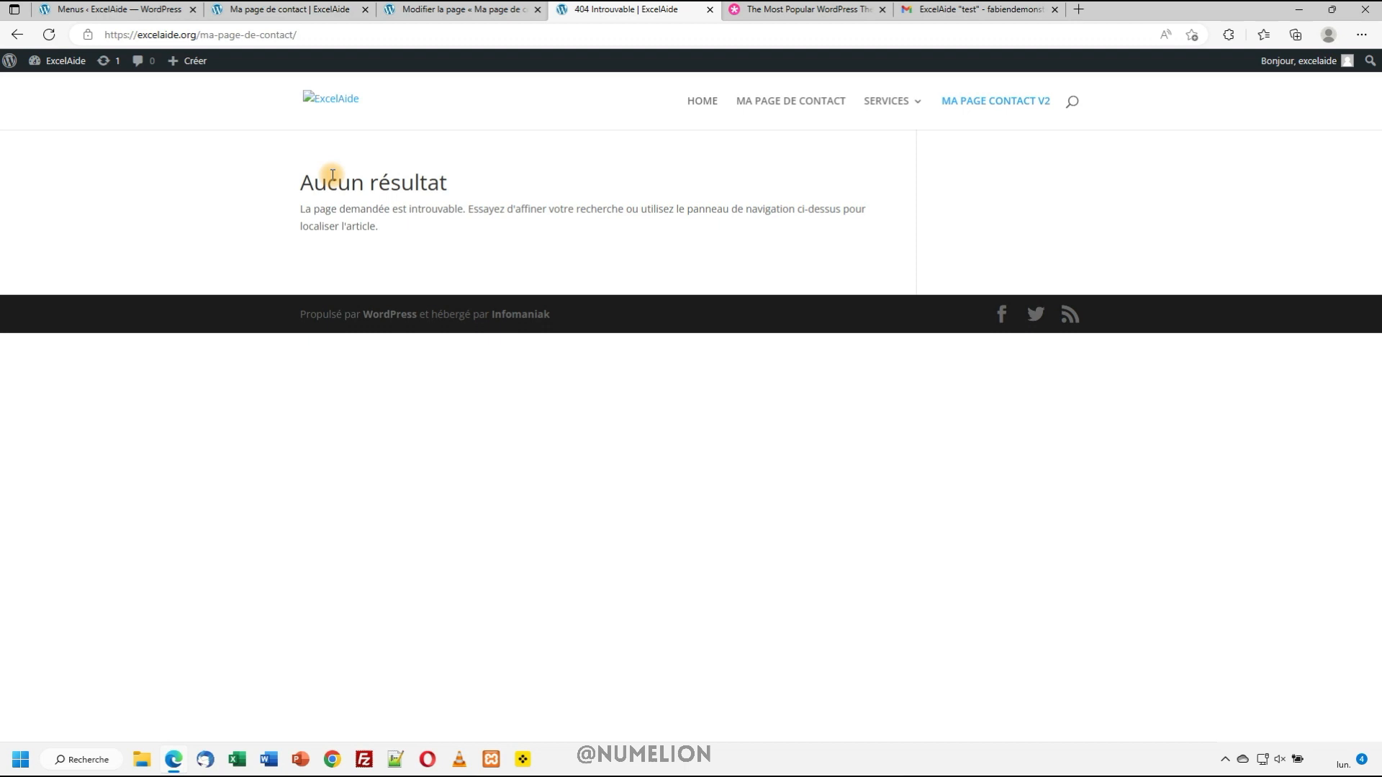
pyautogui.click(790, 100)
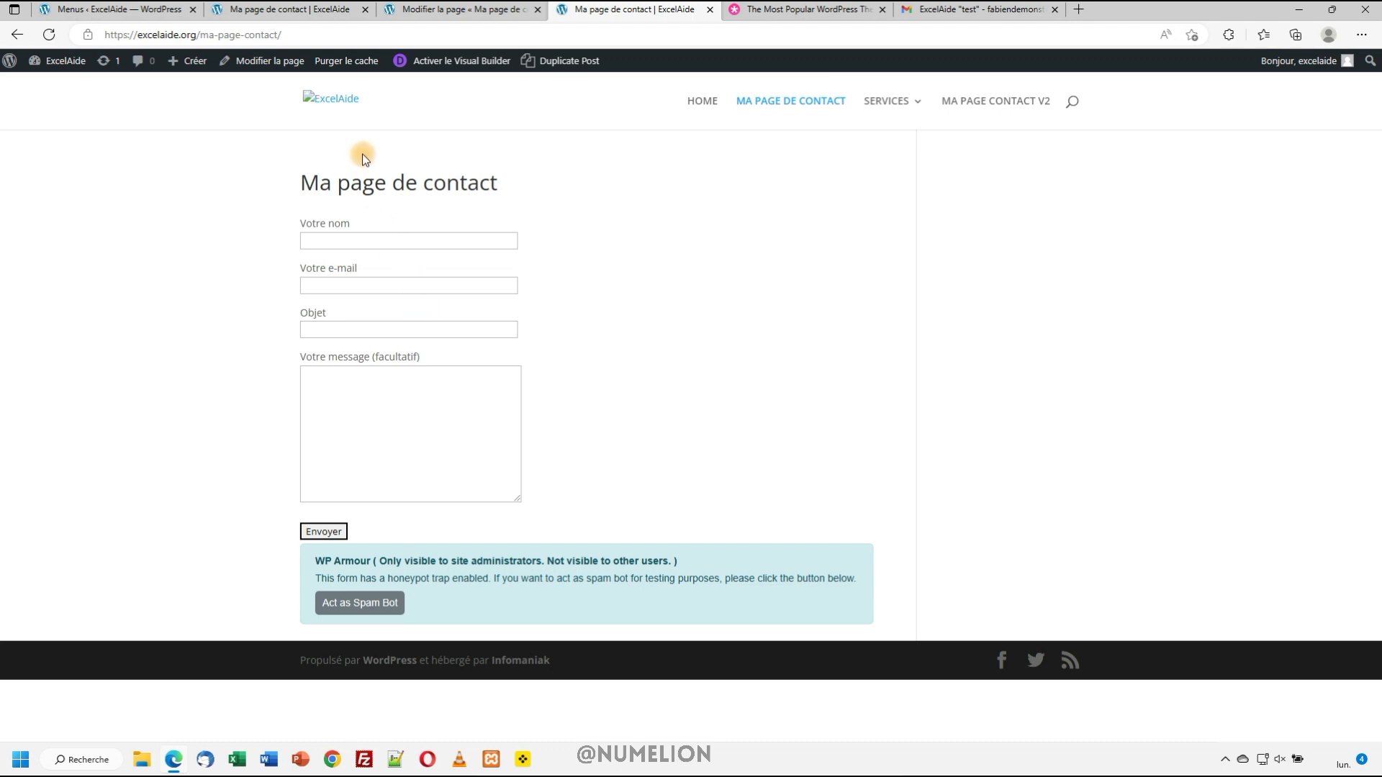
pyautogui.click(130, 10)
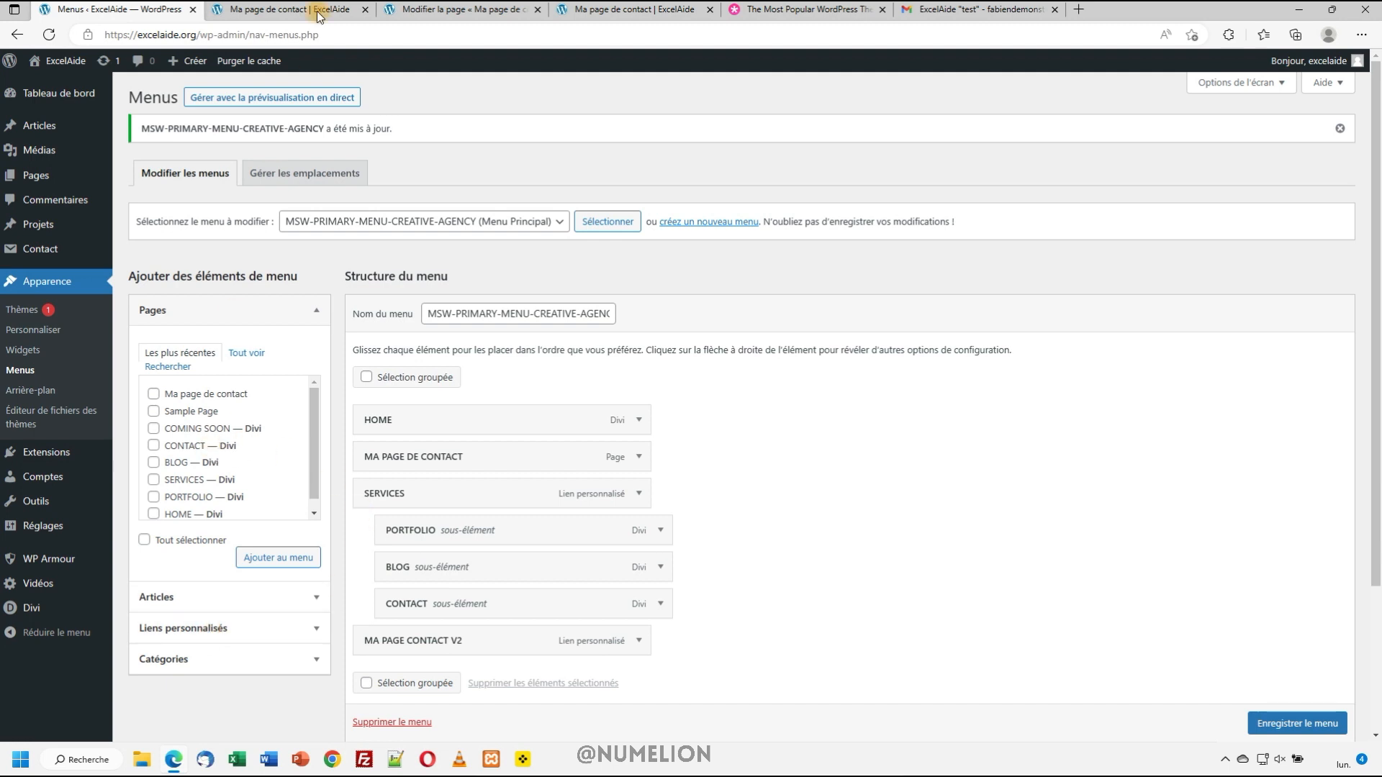
pyautogui.click(424, 11)
pyautogui.click(592, 9)
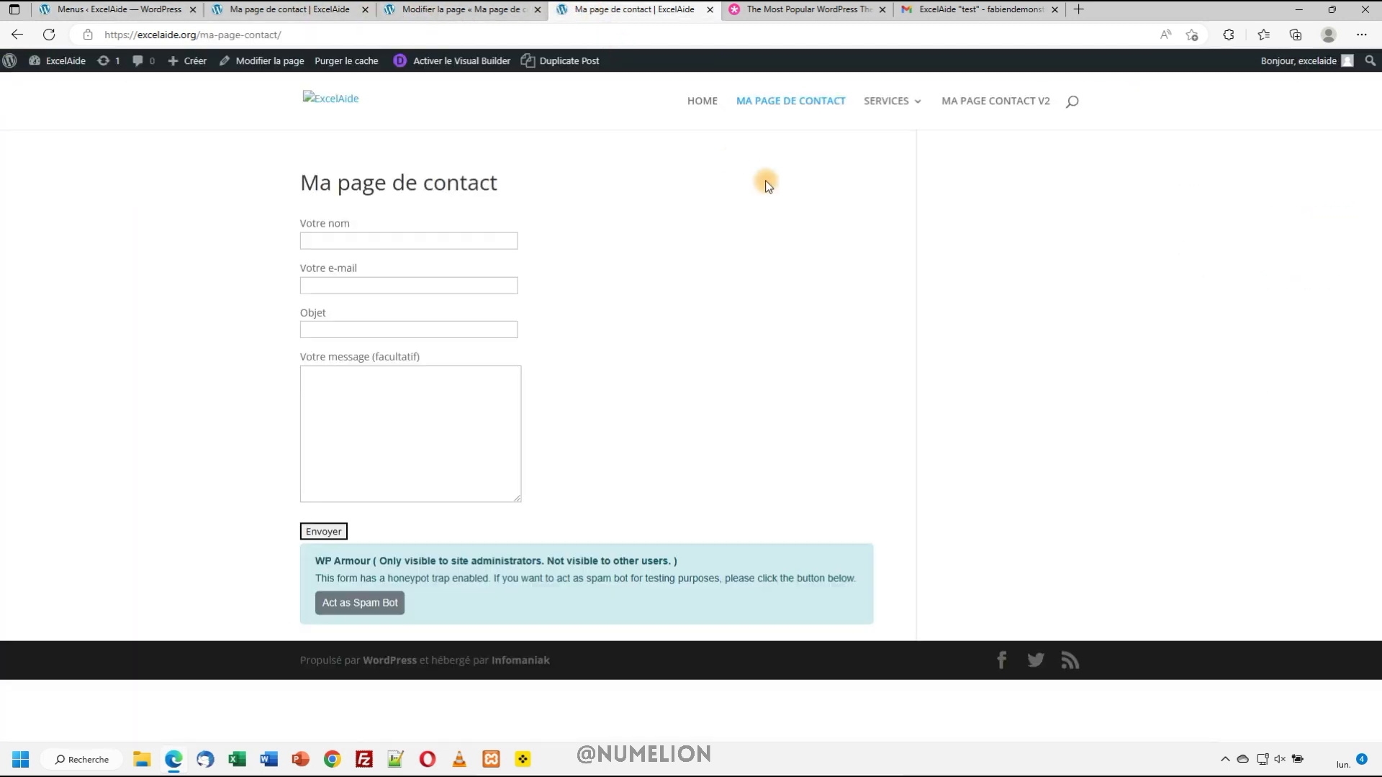